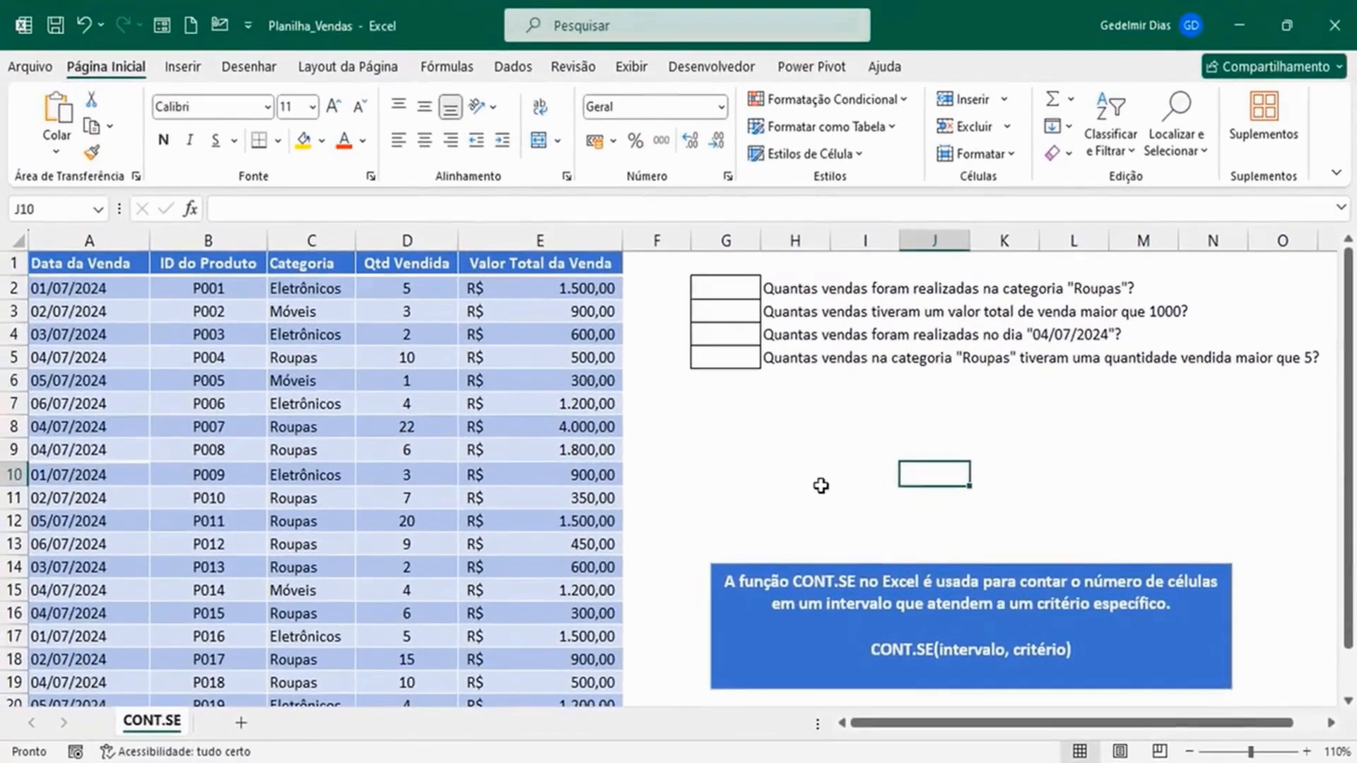
- Examine the five columns of the sales table one by one, from Data da Venda to Valor Total da Venda
left_click(645, 394)
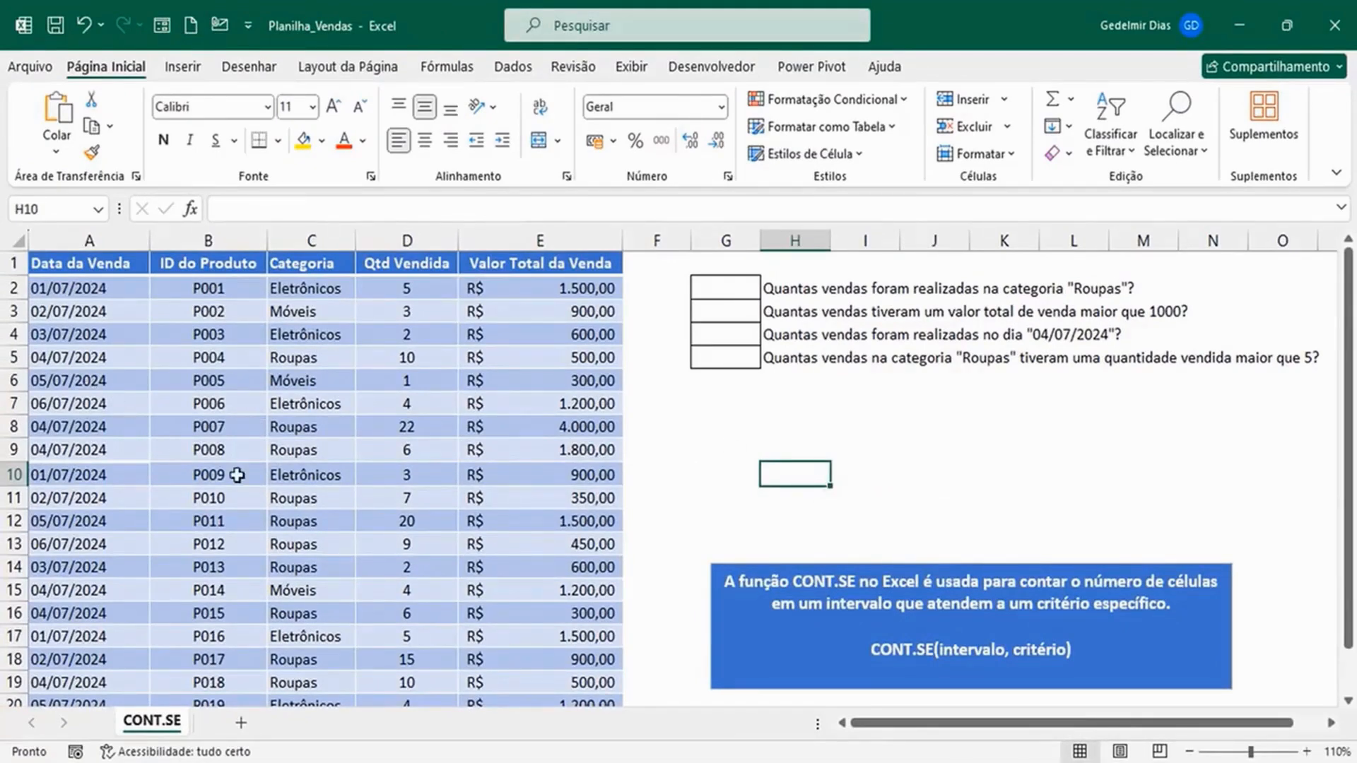
left_click(89, 235)
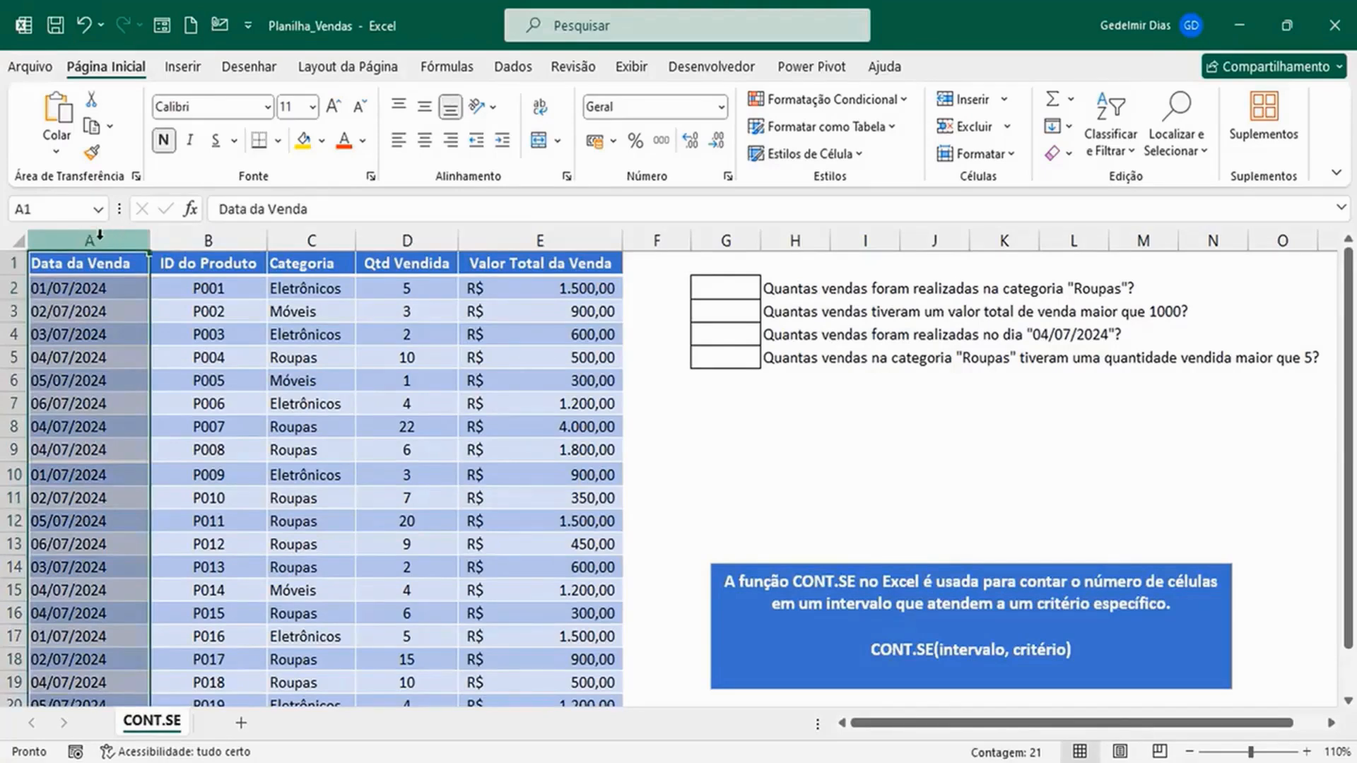
left_click(182, 236)
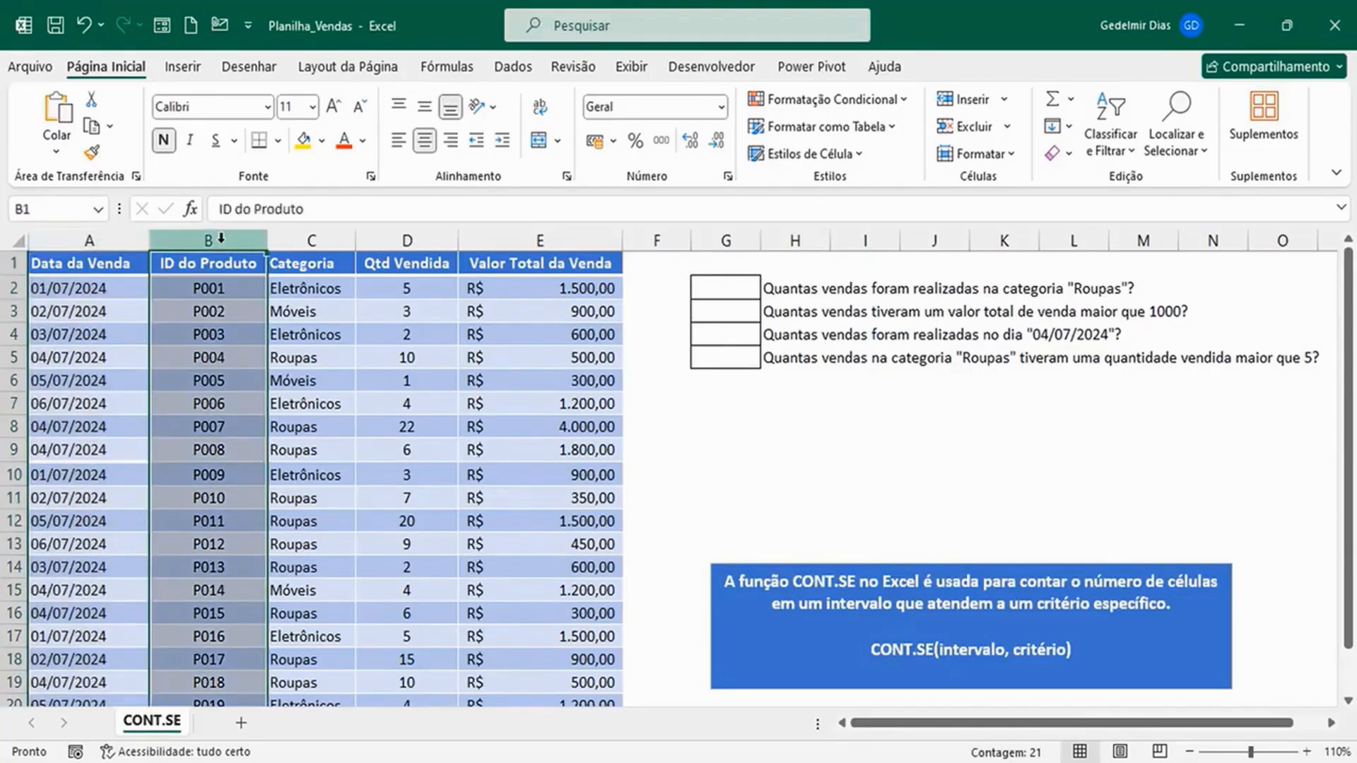
left_click(309, 240)
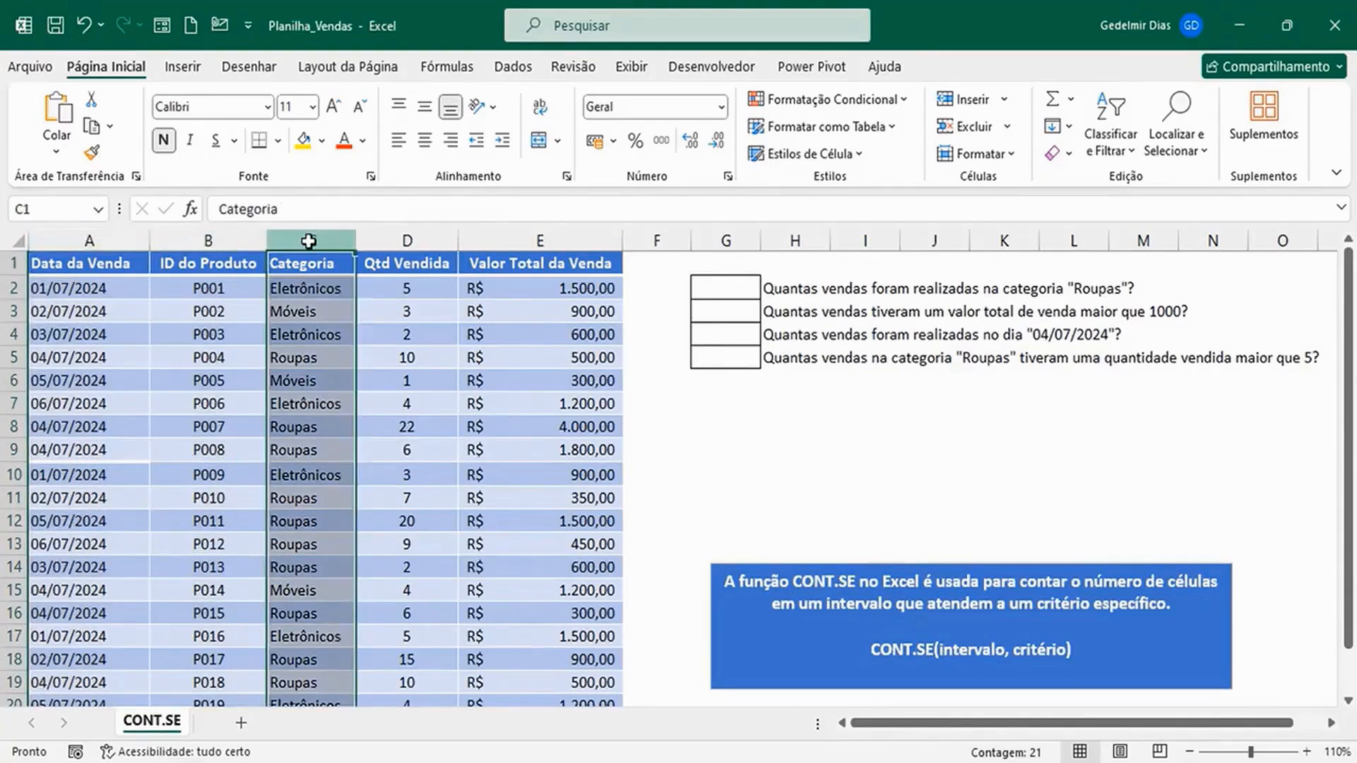
left_click(386, 239)
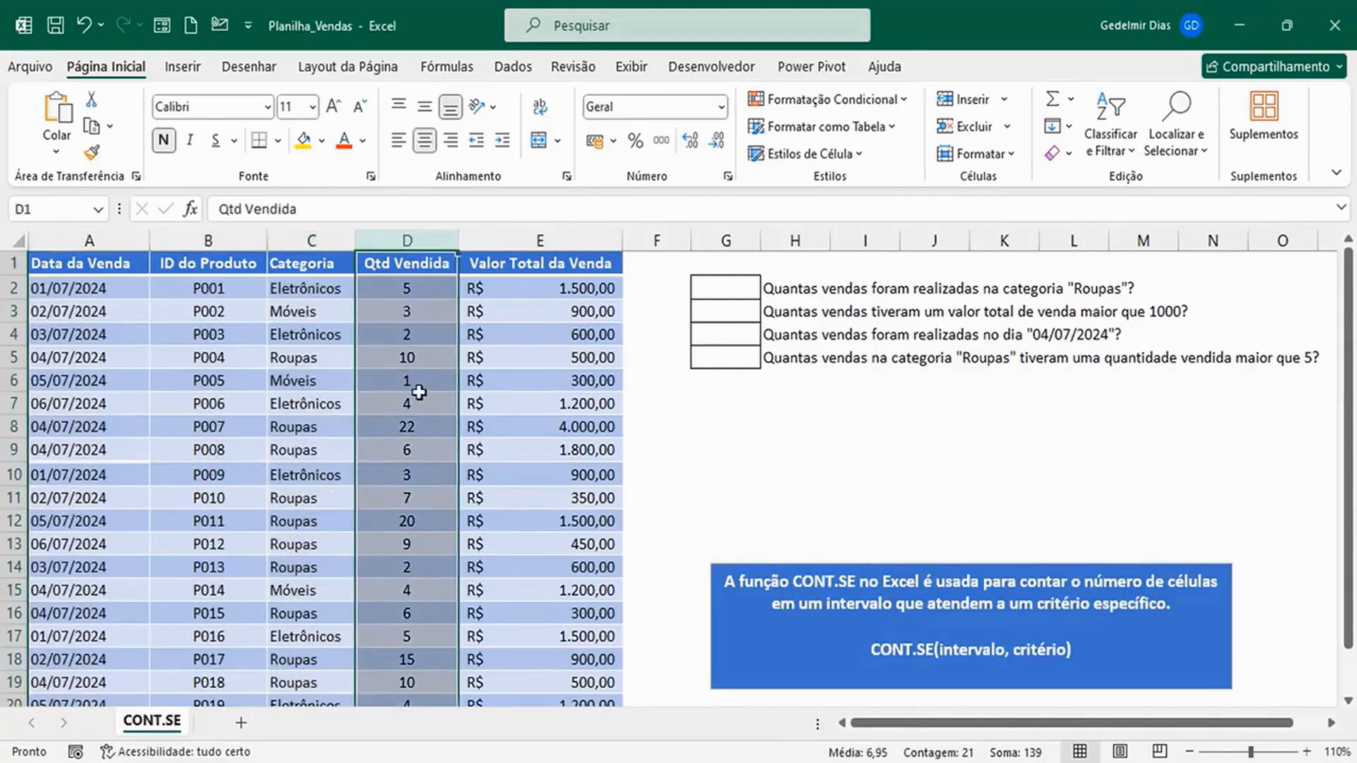
left_click(567, 240)
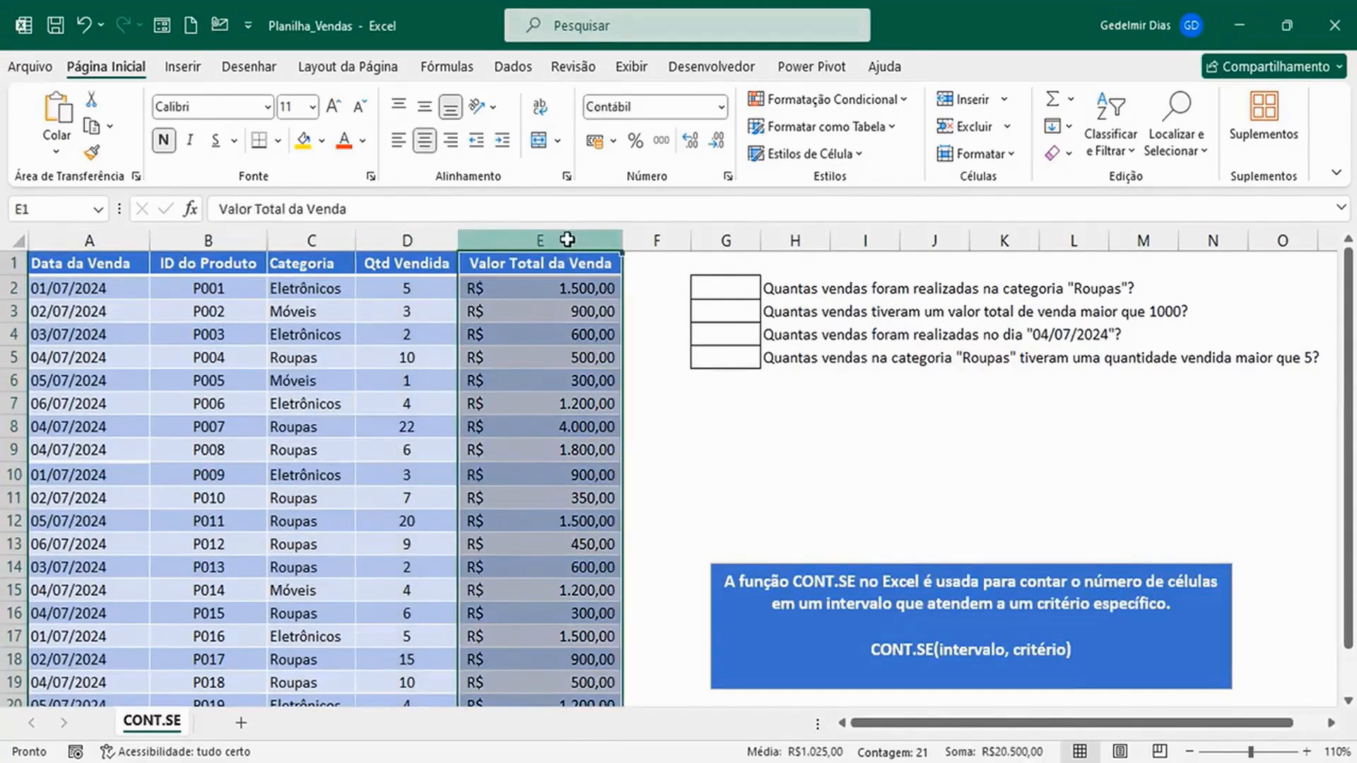
left_click(907, 442)
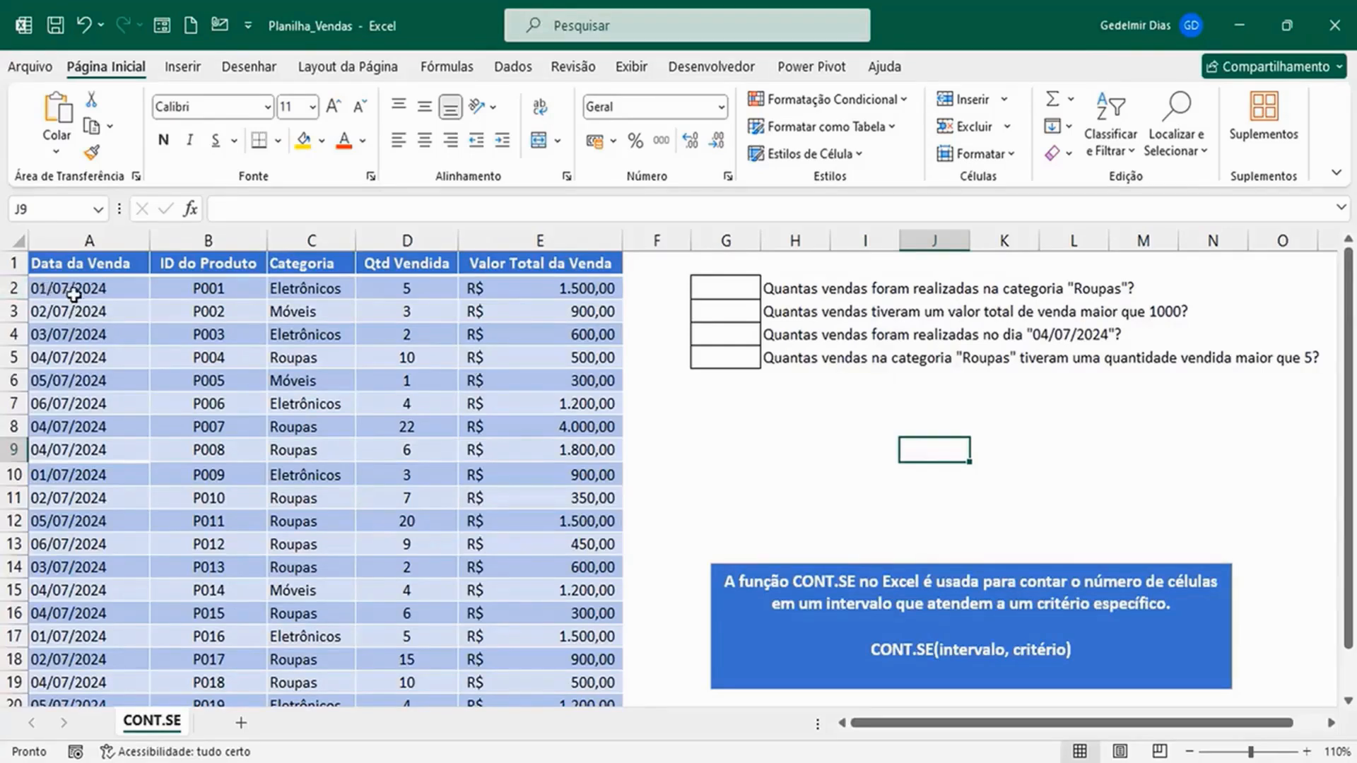
- Examine the Categoria and Qtd Vendida columns against the question about sales in the category "Roupas"
left_click(200, 295)
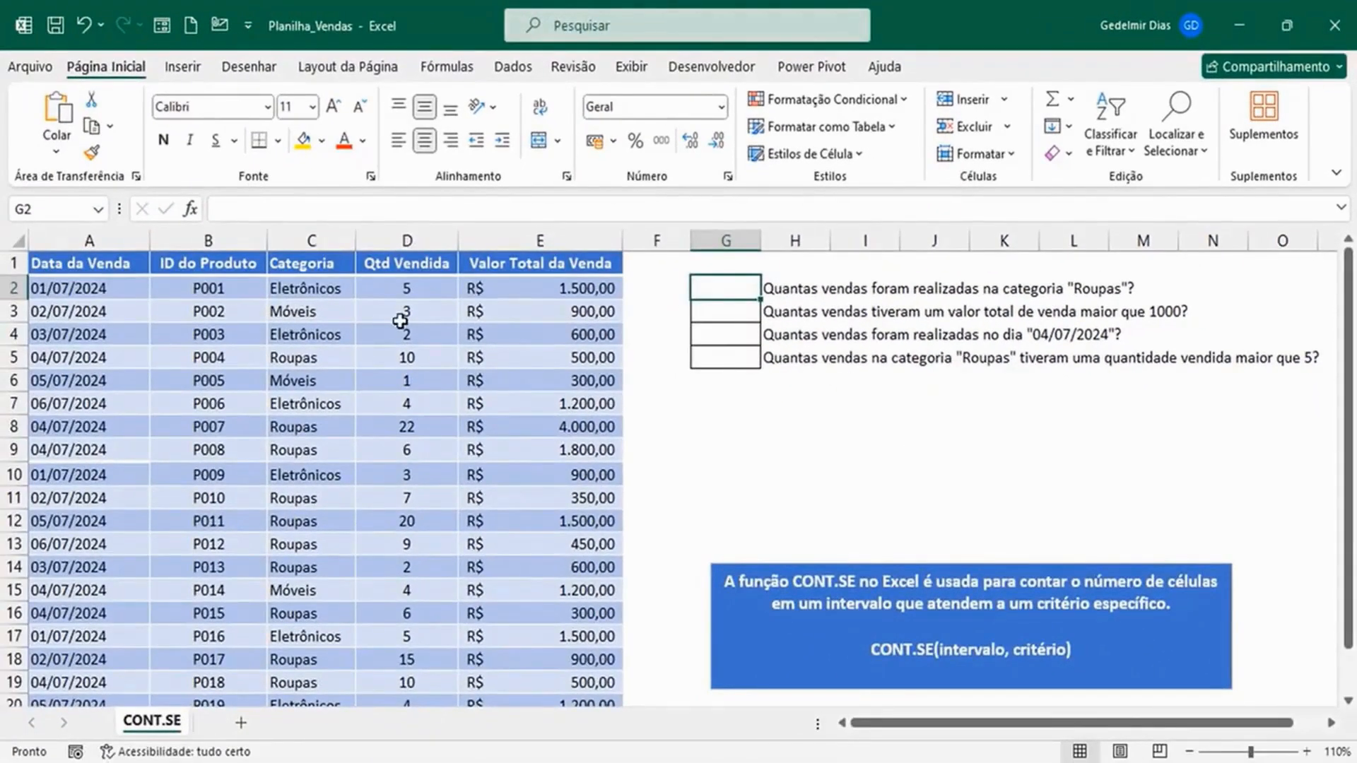
left_click(314, 241)
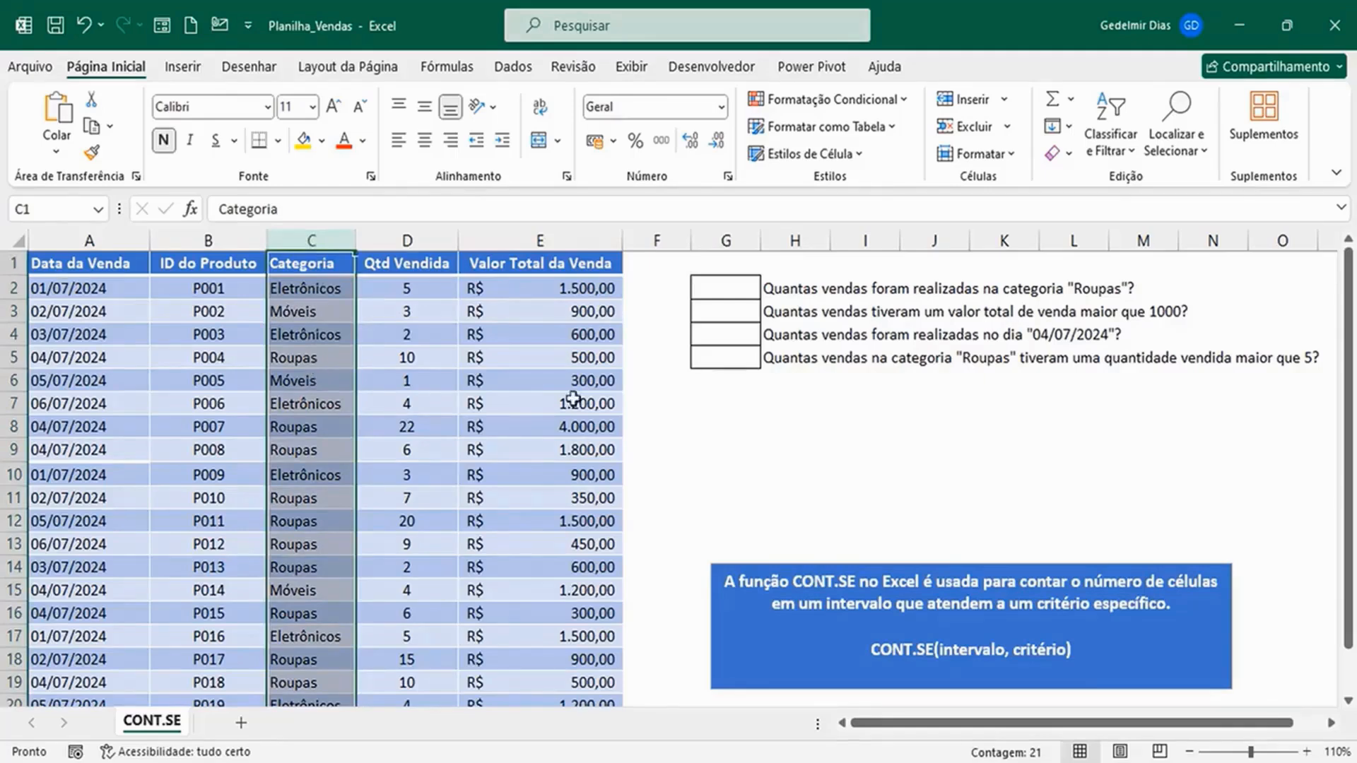
left_click(784, 426)
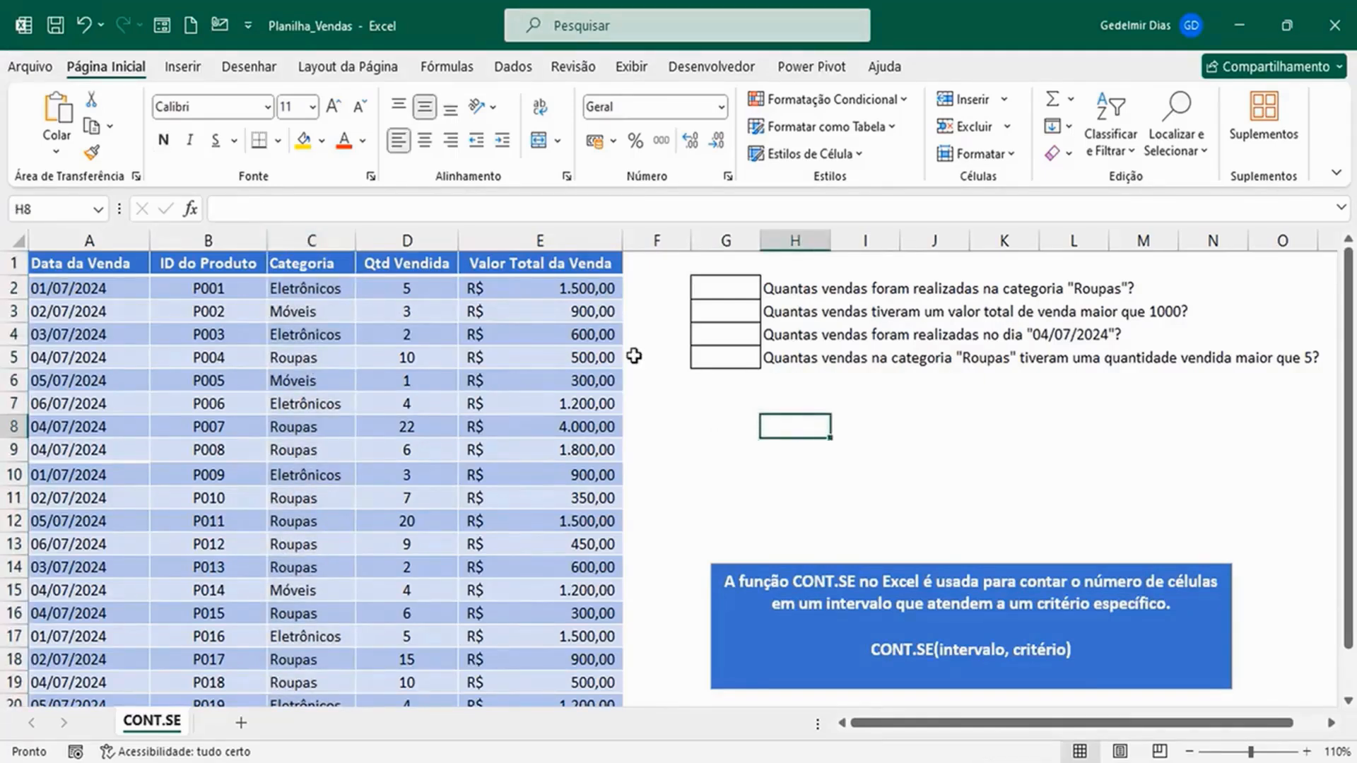
left_click(402, 240)
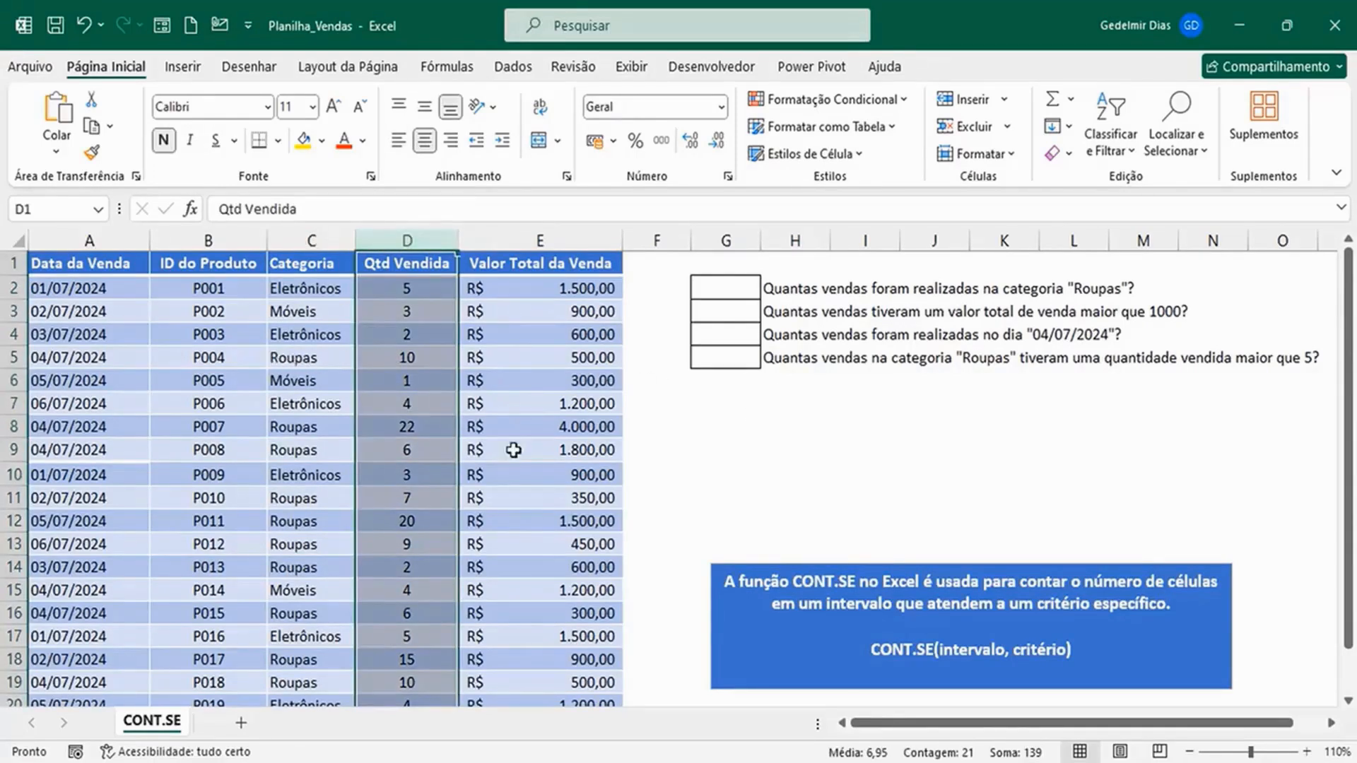
left_click(895, 427)
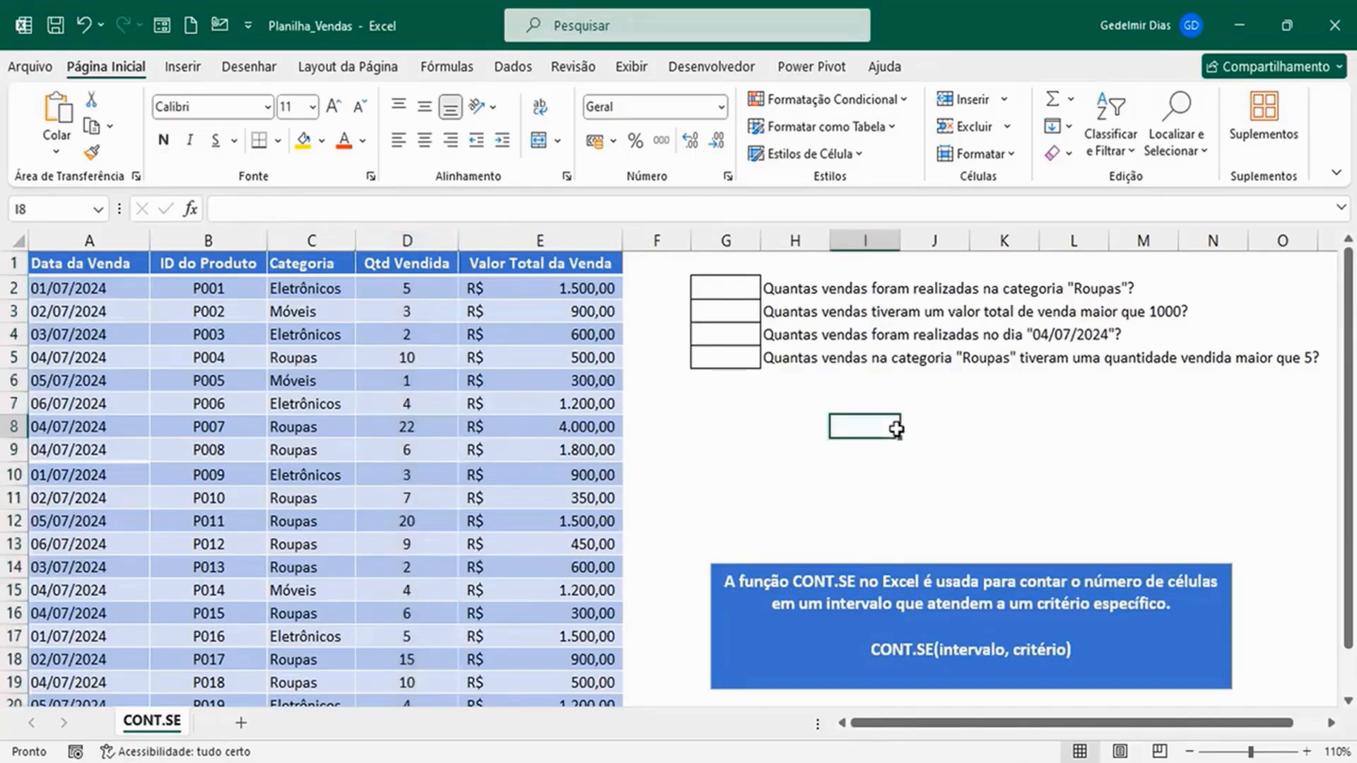
left_click(310, 240)
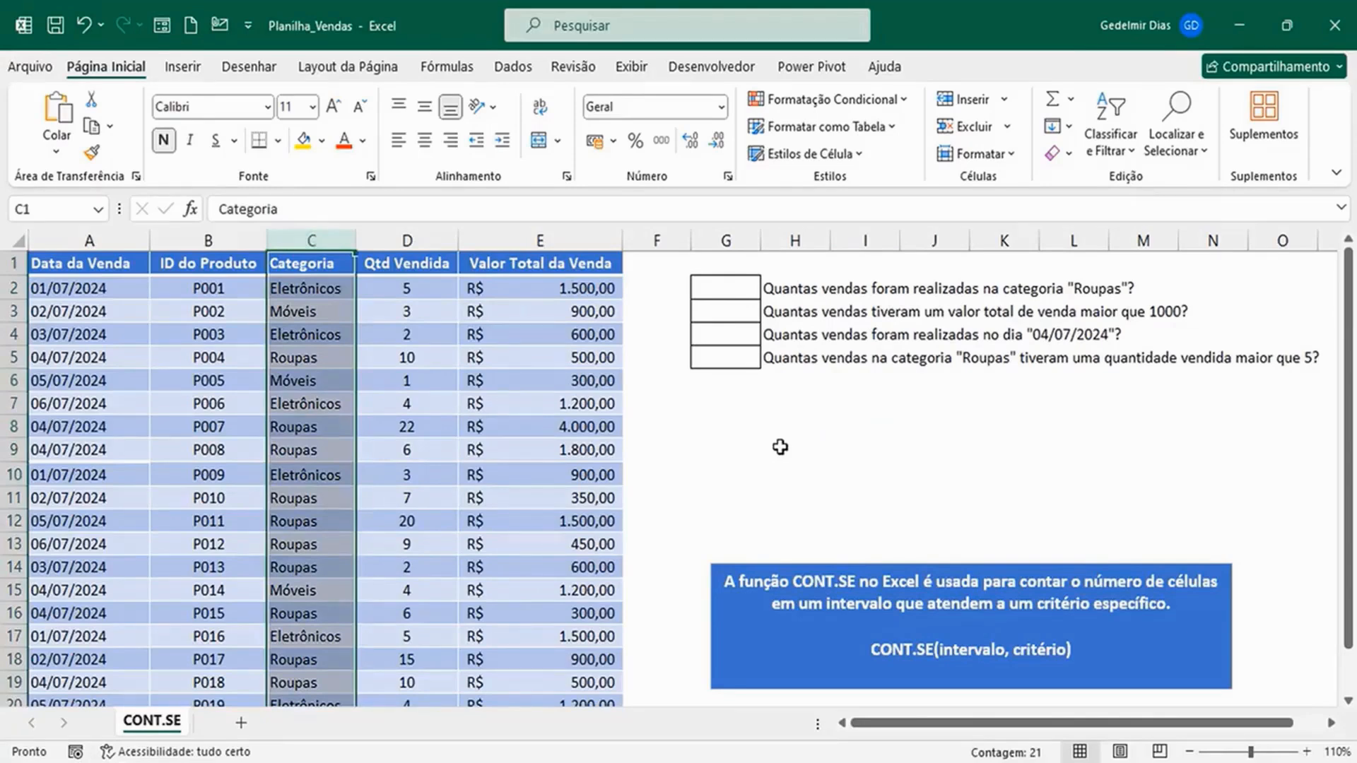
scroll(528, 457, "down", 1)
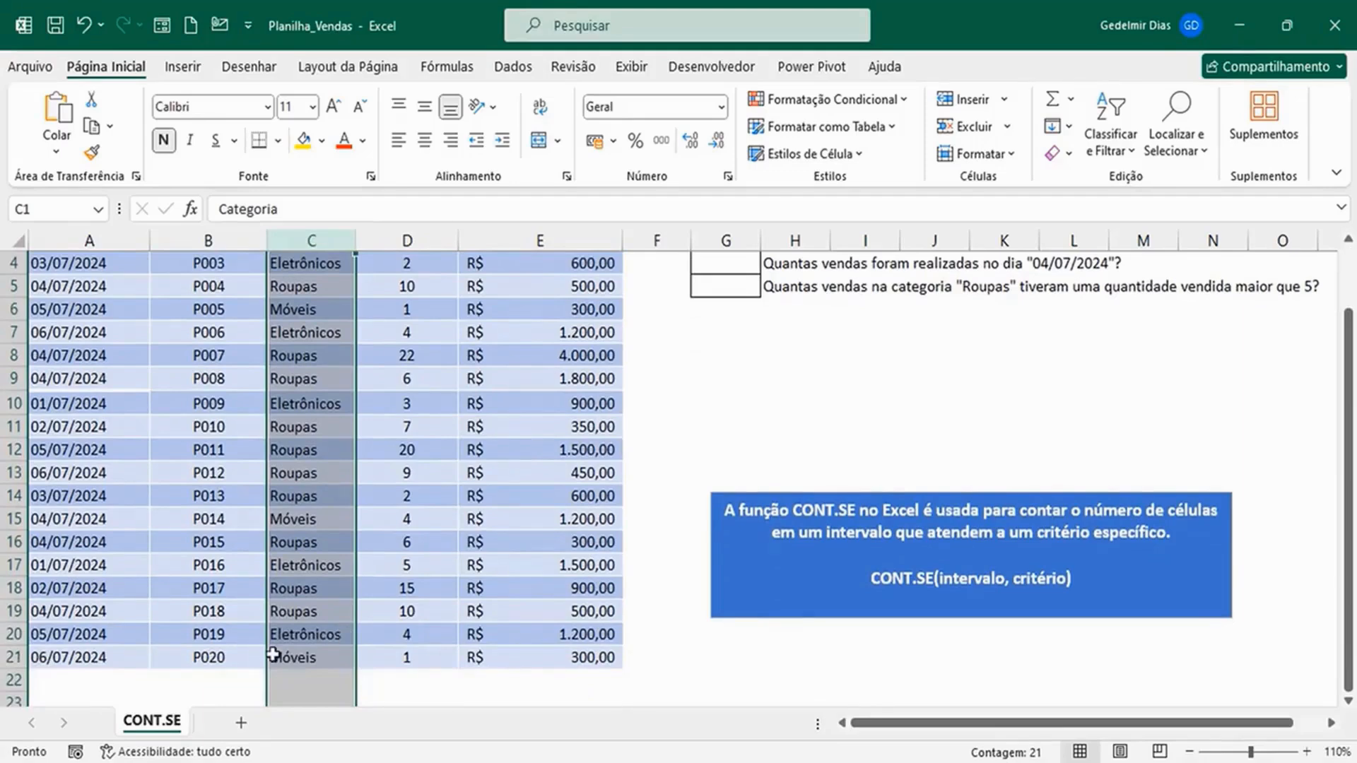
scroll(324, 594, "up", 1)
left_click(324, 594)
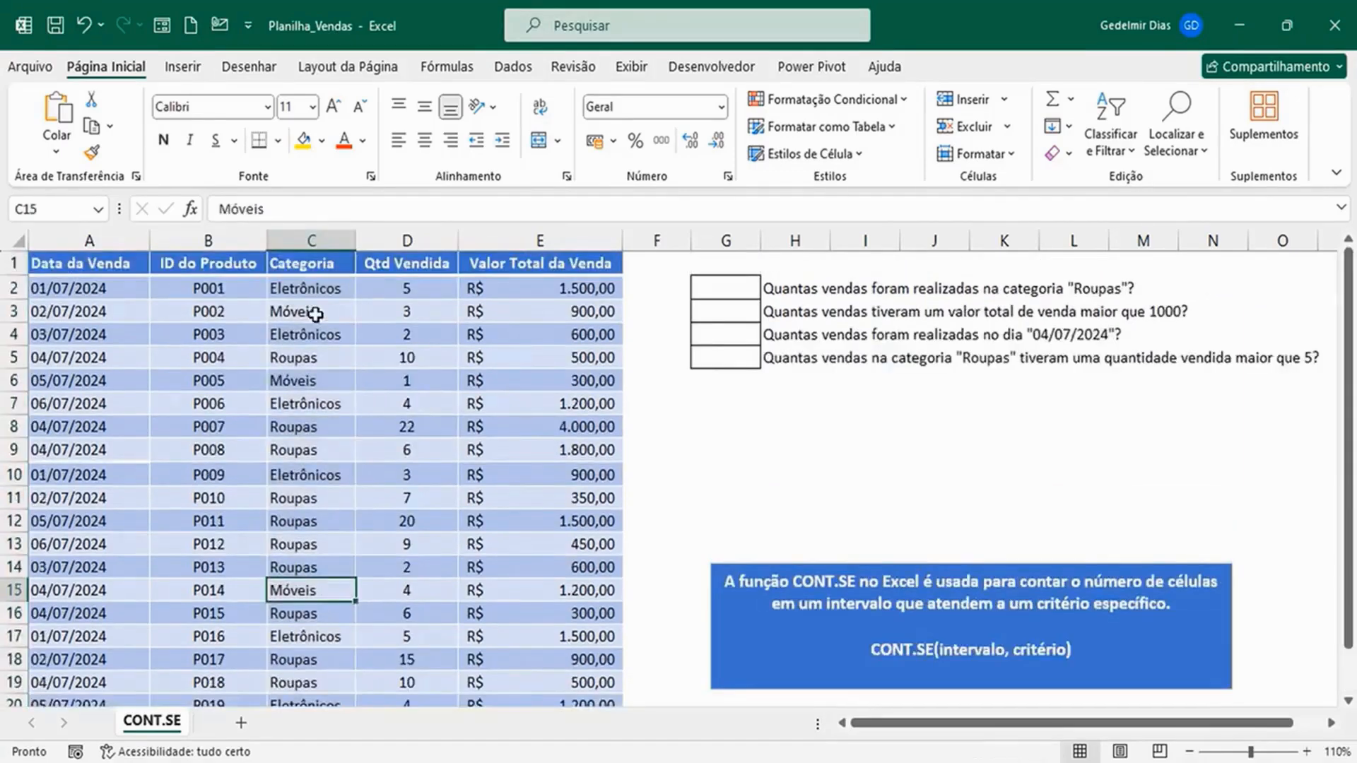
left_click(735, 287)
left_click(903, 454)
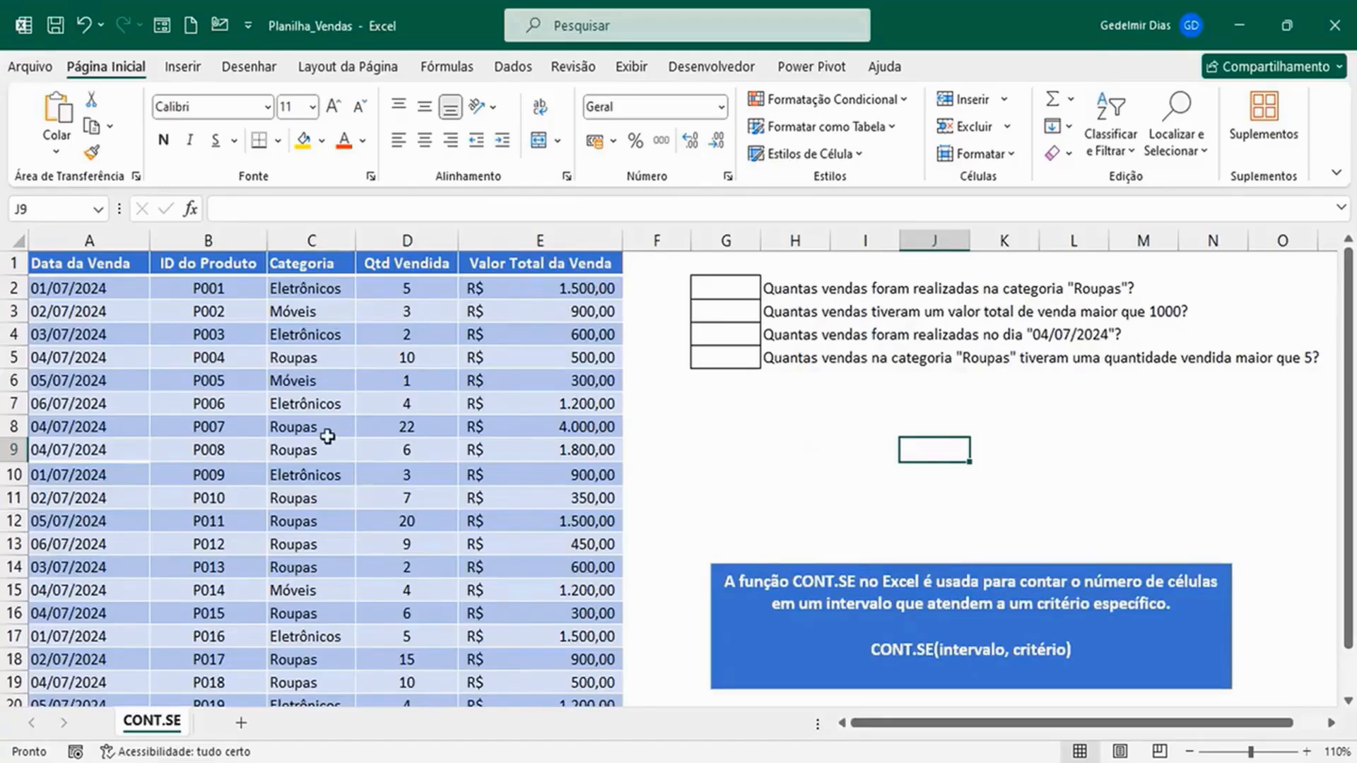
- Count the sales in the "Roupas" category by entering =CONT.SE(C:C;"Roupas") in cell G2, then check the finished formula
left_click(714, 296)
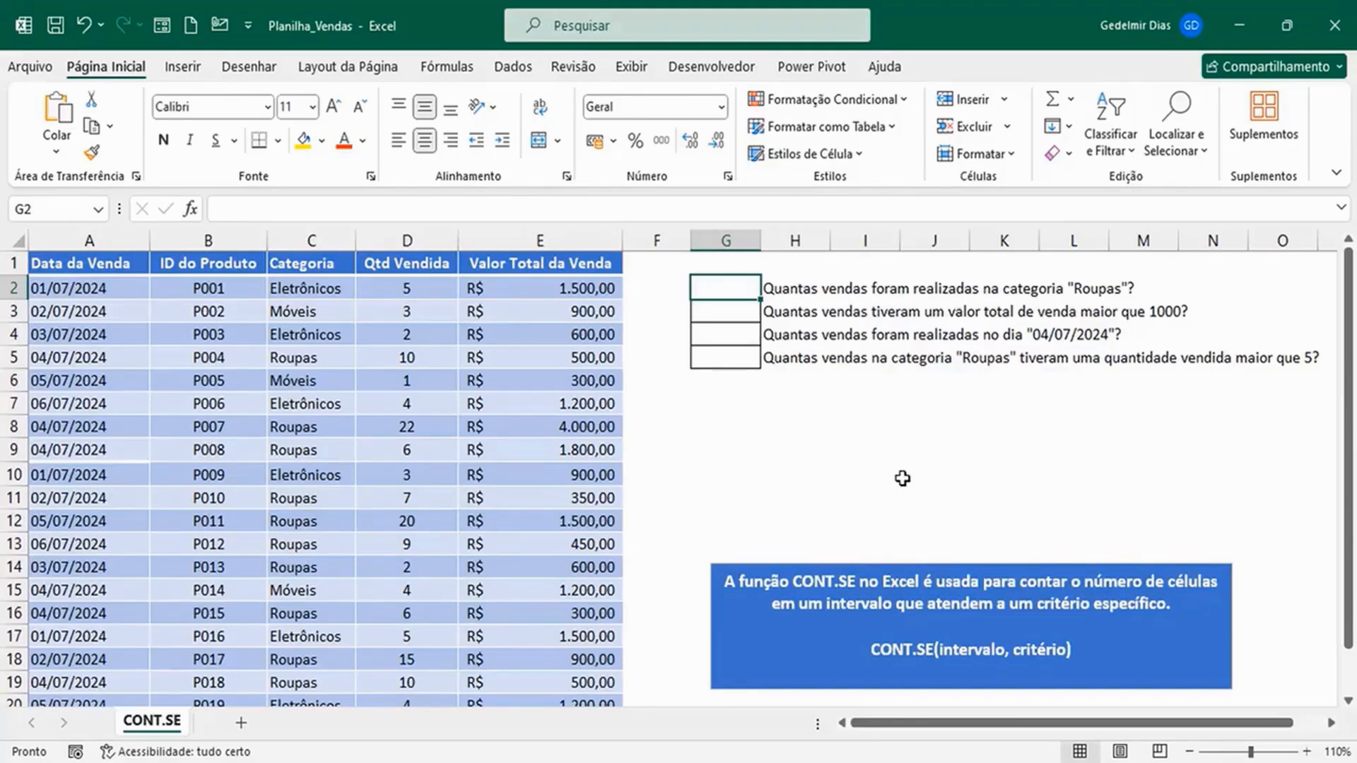
type("=")
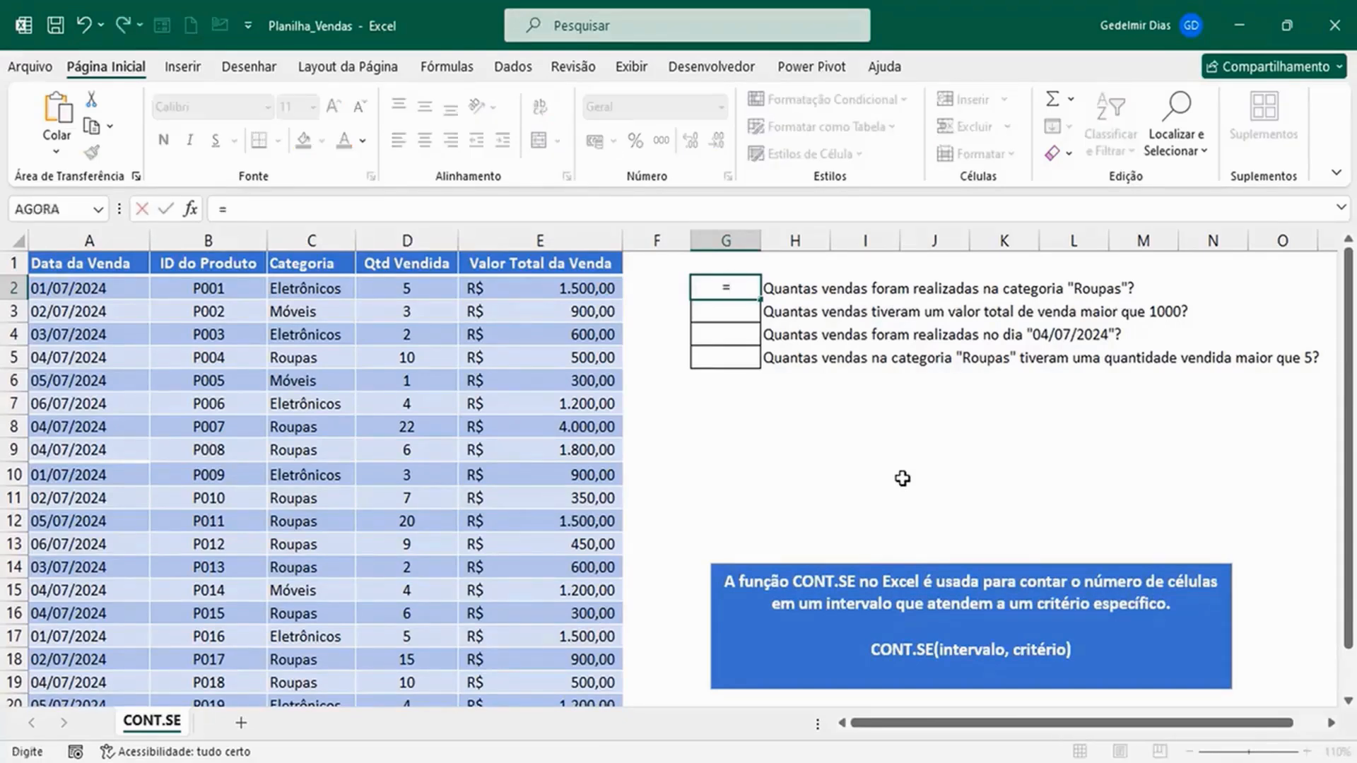
type("cont.se")
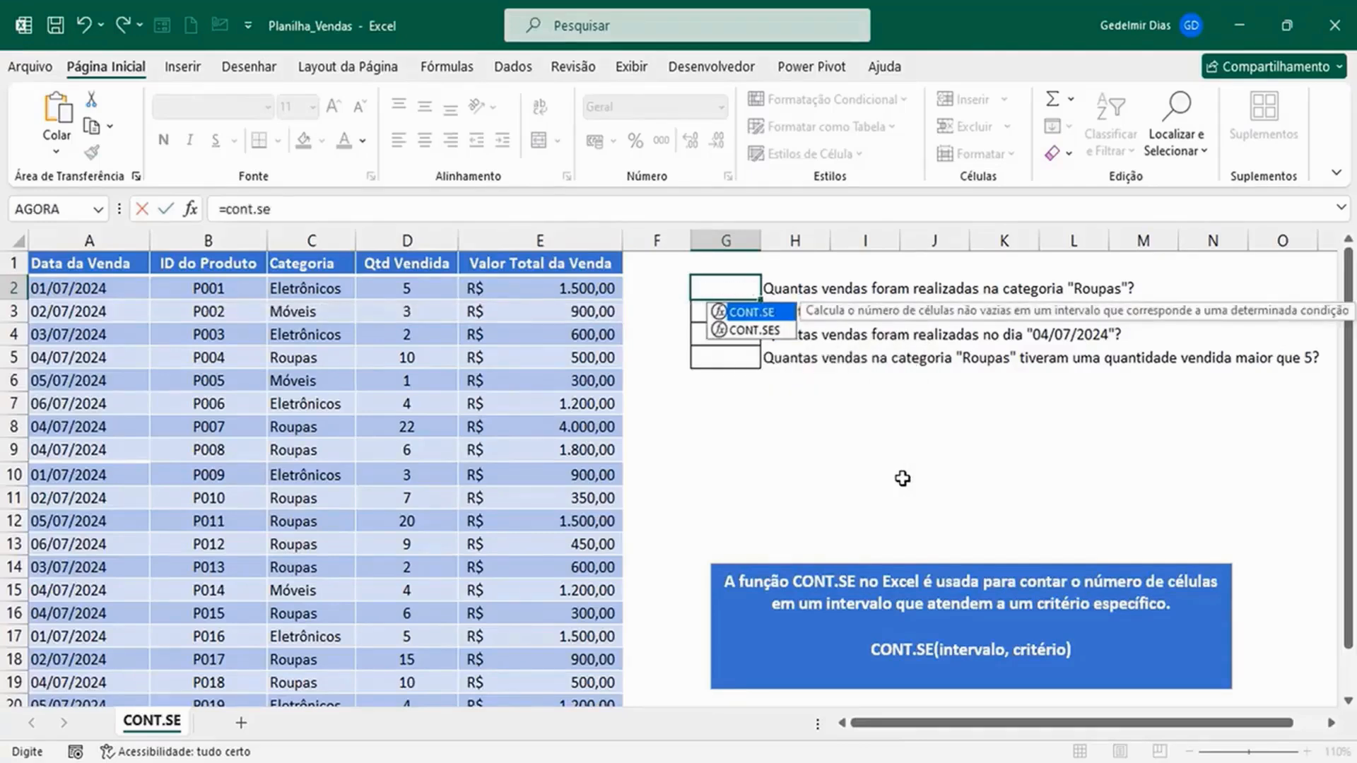
key("Tab")
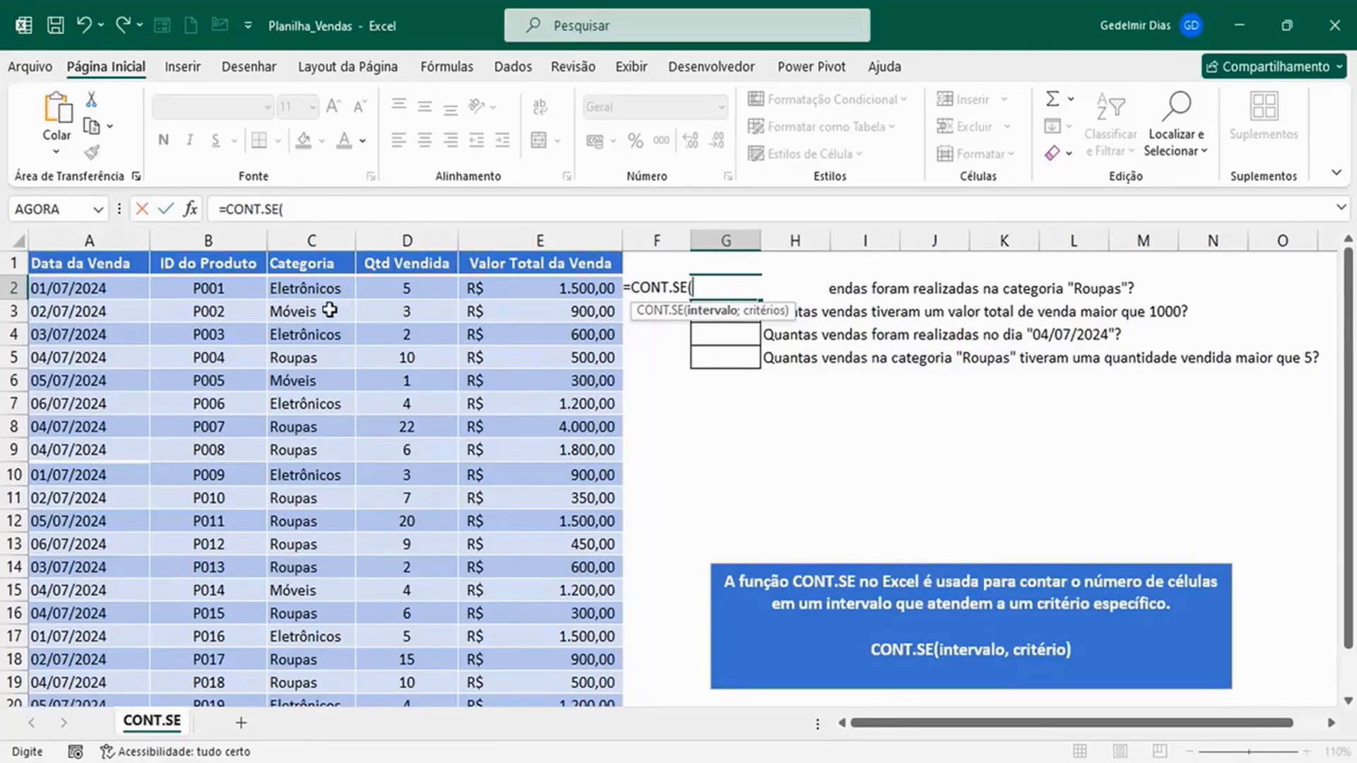
left_click(317, 241)
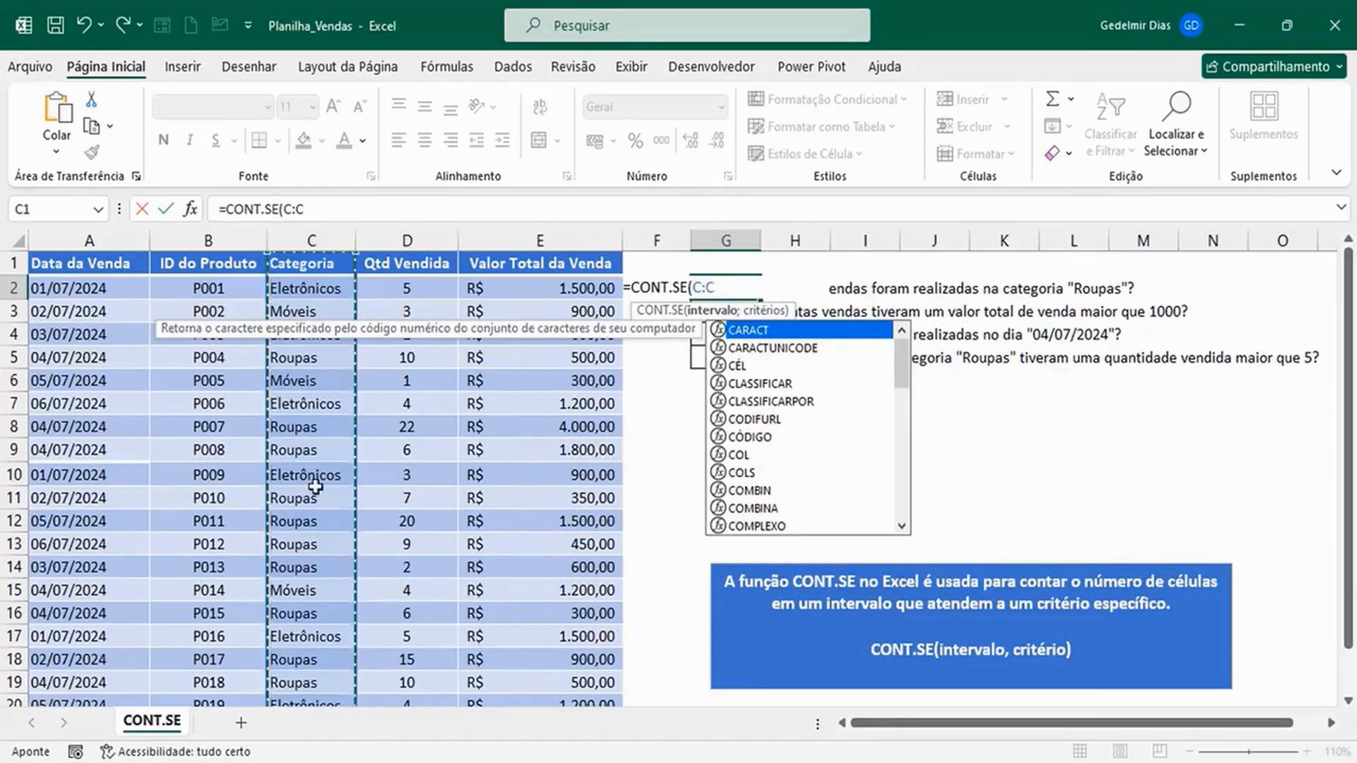
scroll(315, 481, "down", 2)
scroll(311, 537, "down", 1)
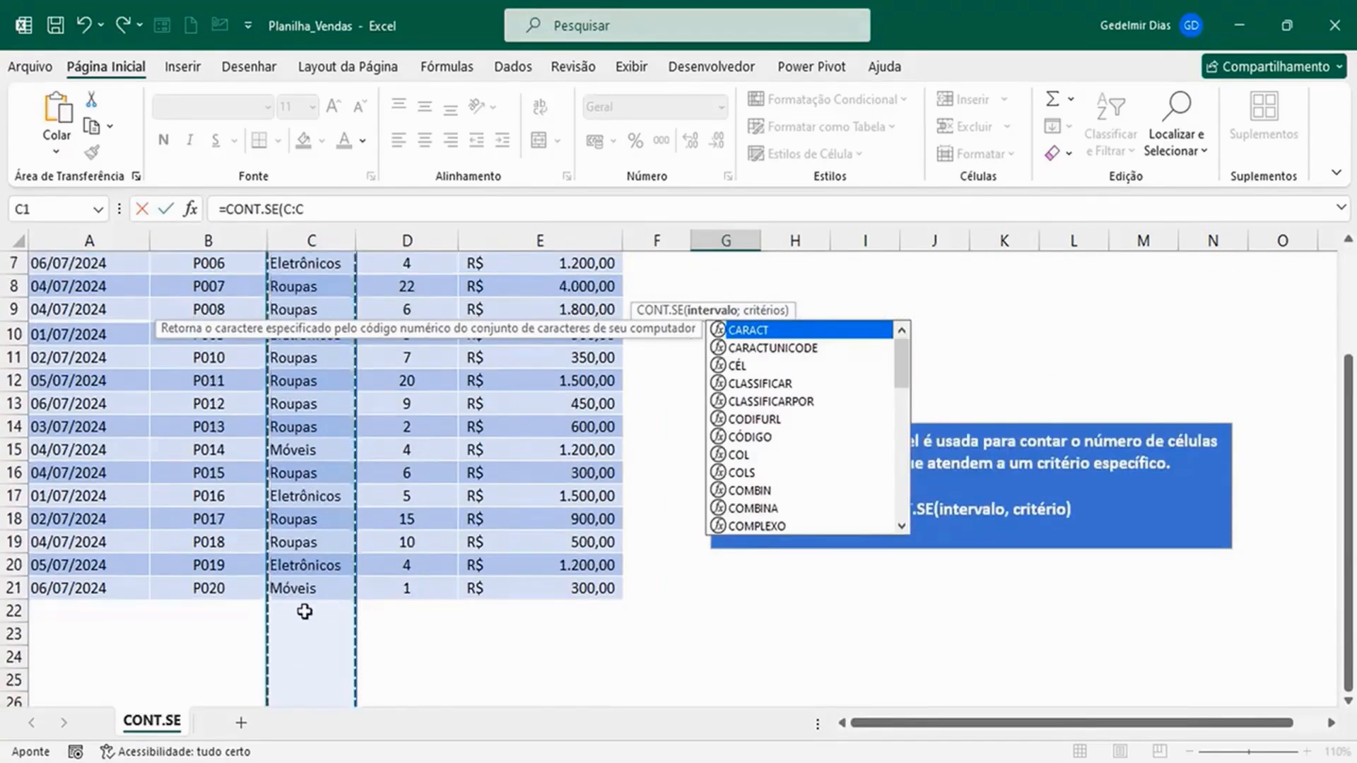
scroll(303, 612, "up", 3)
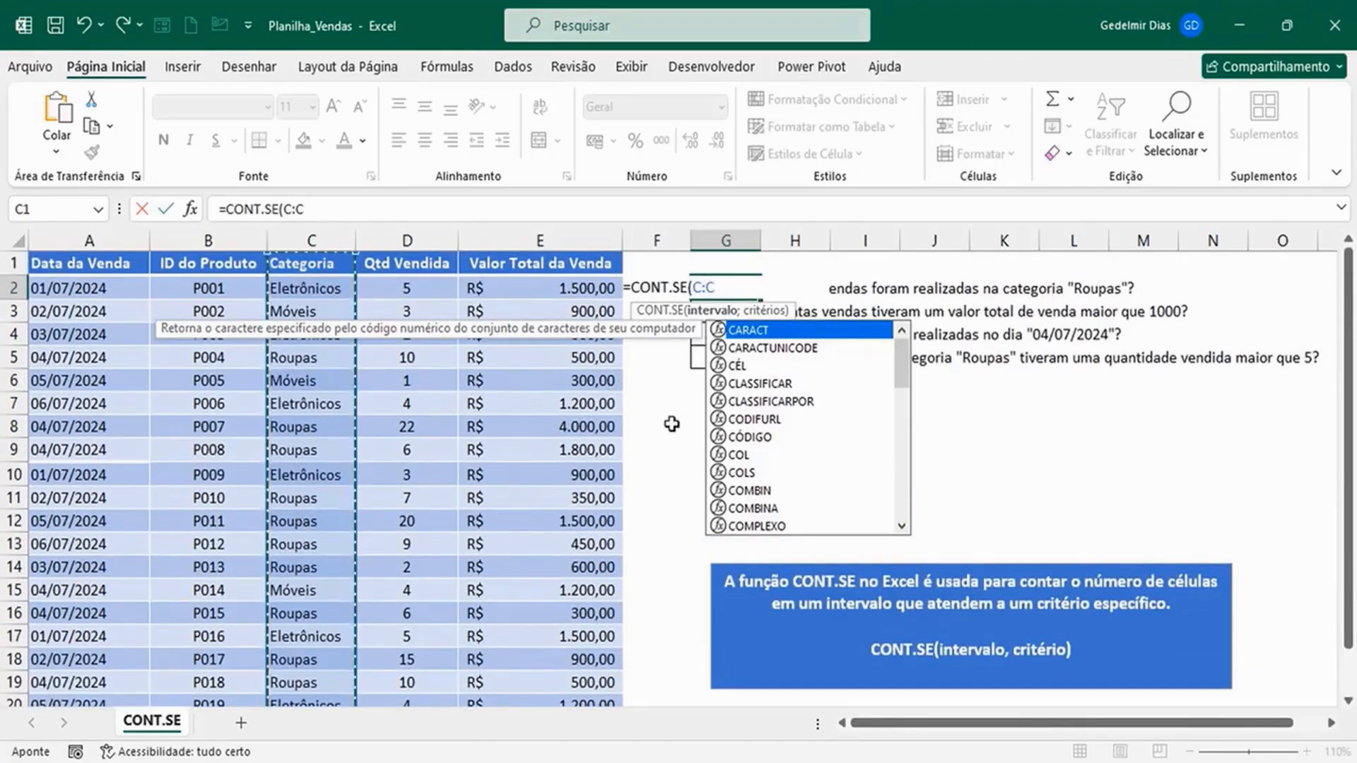
type(";")
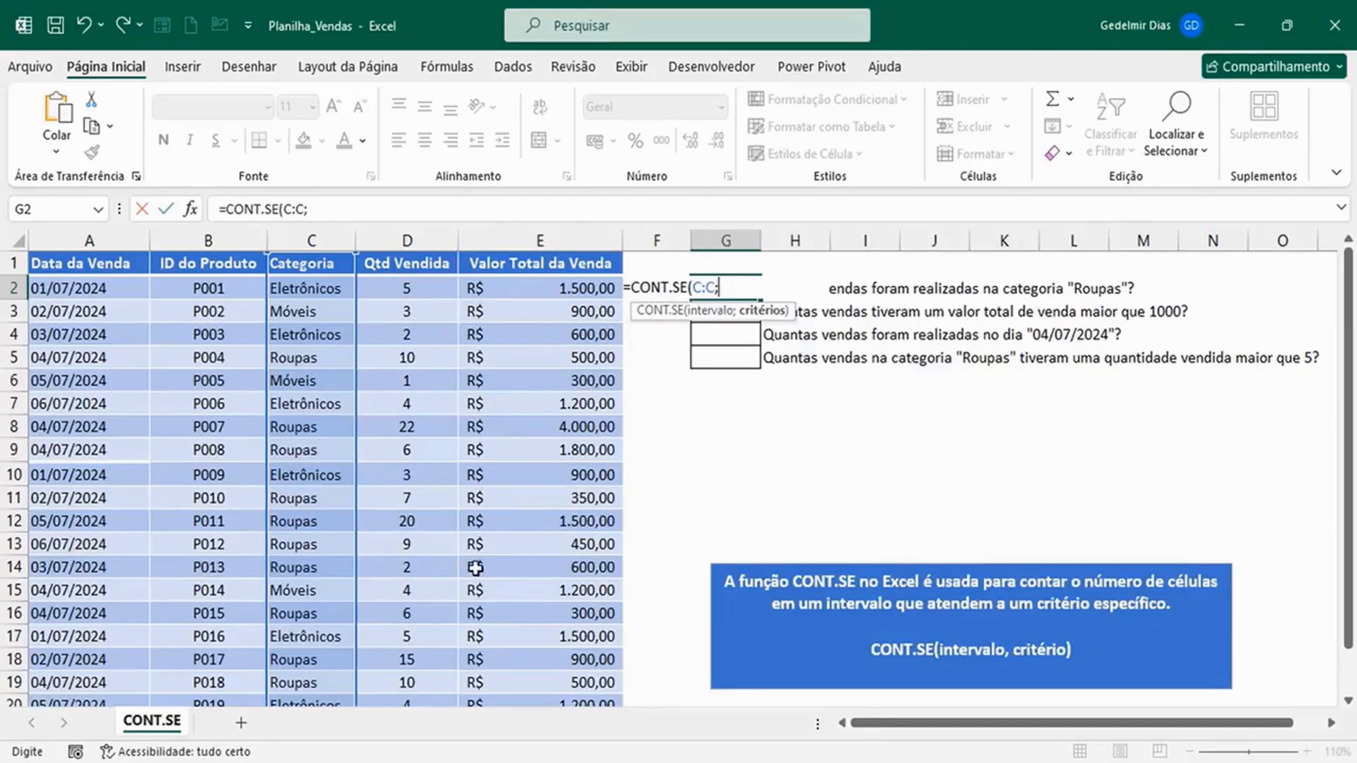
type("\"Roupas")
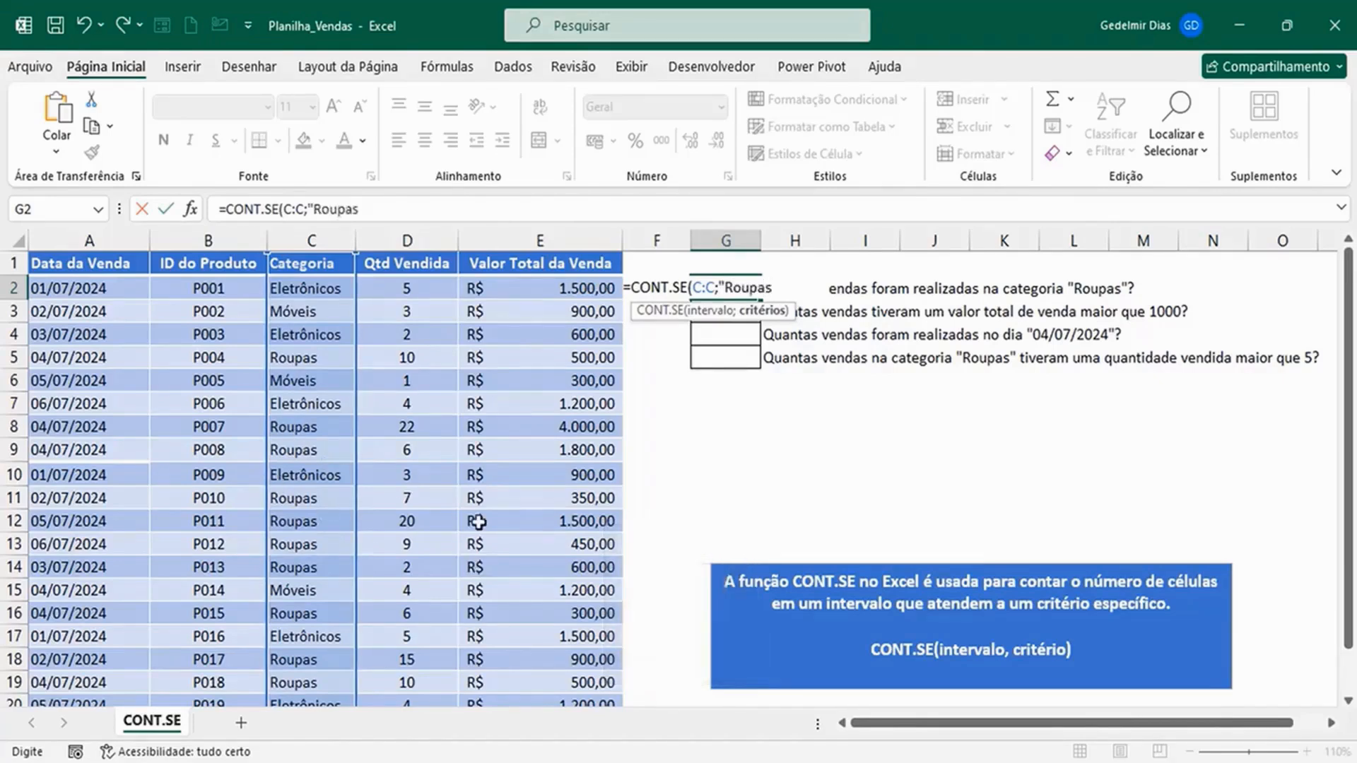
type("\")")
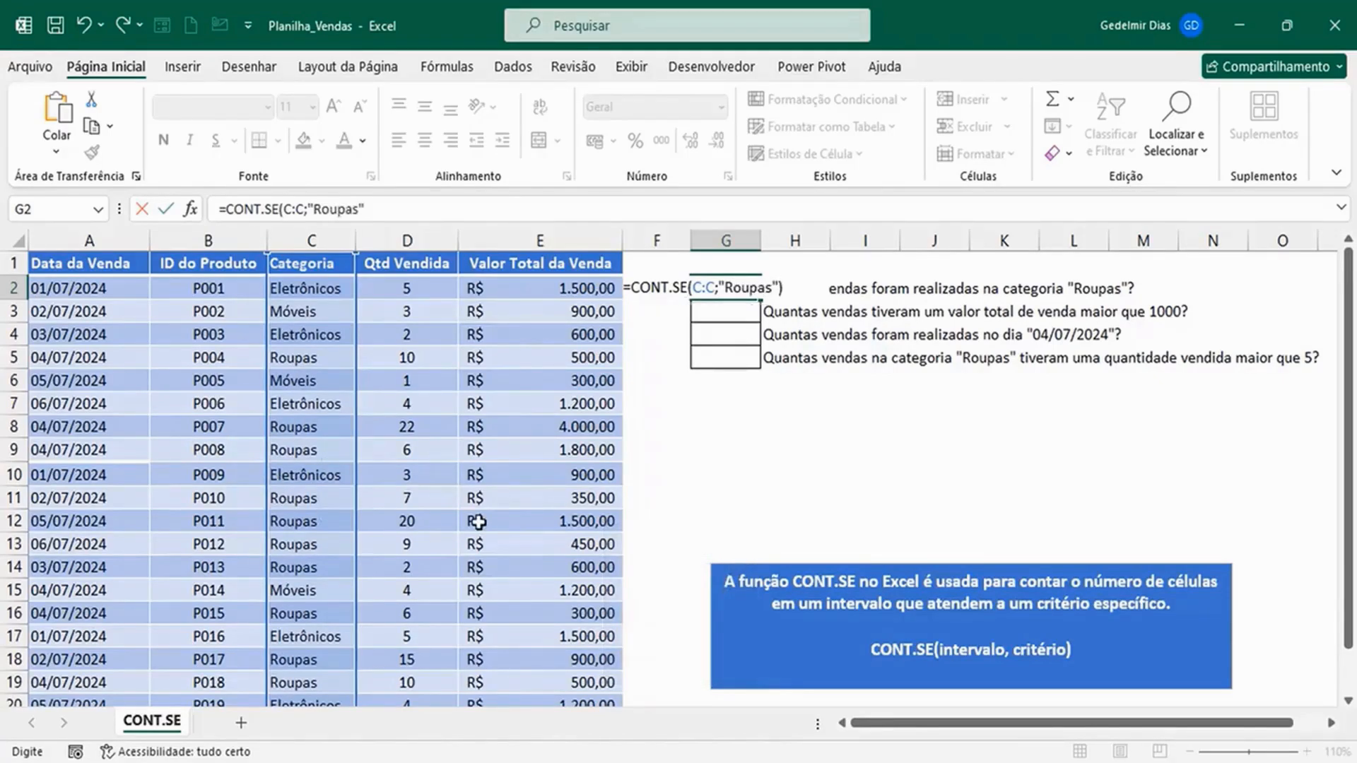
key("Return")
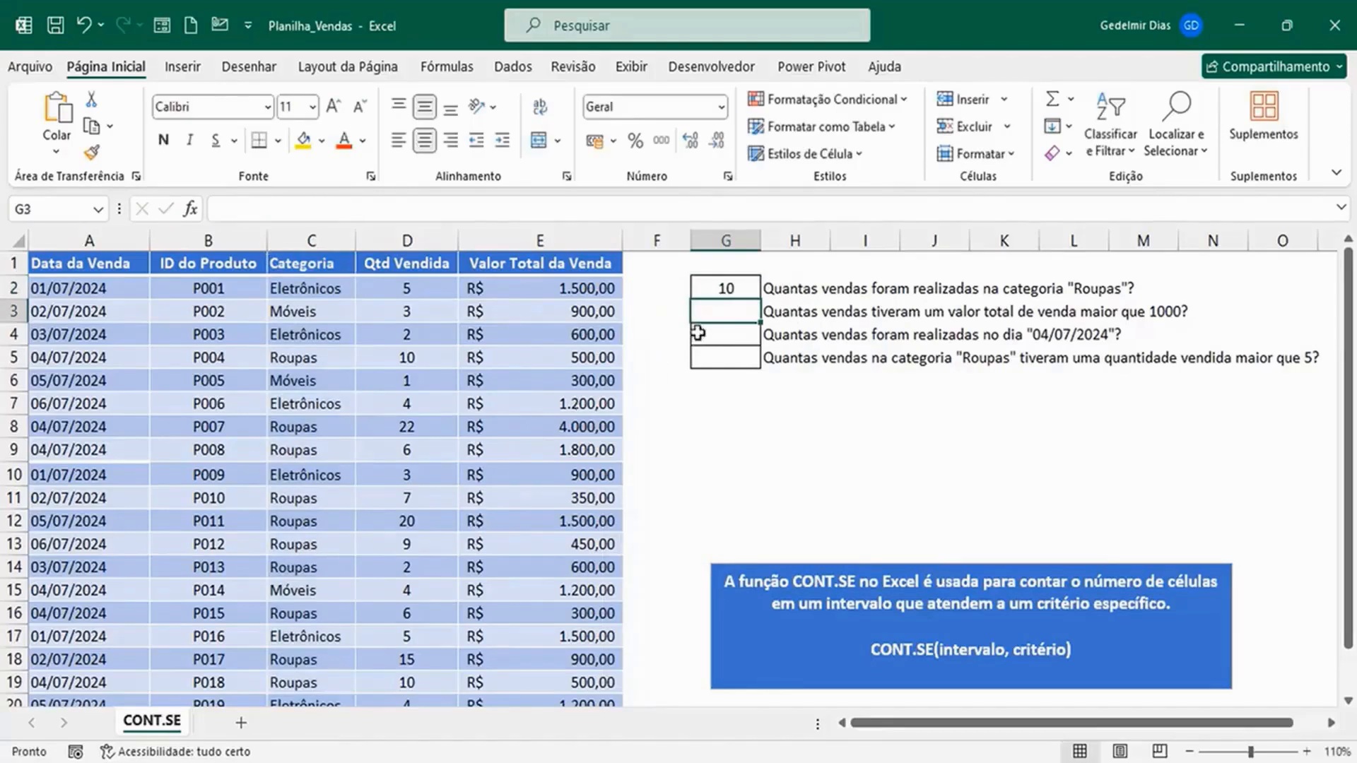
left_click(713, 290)
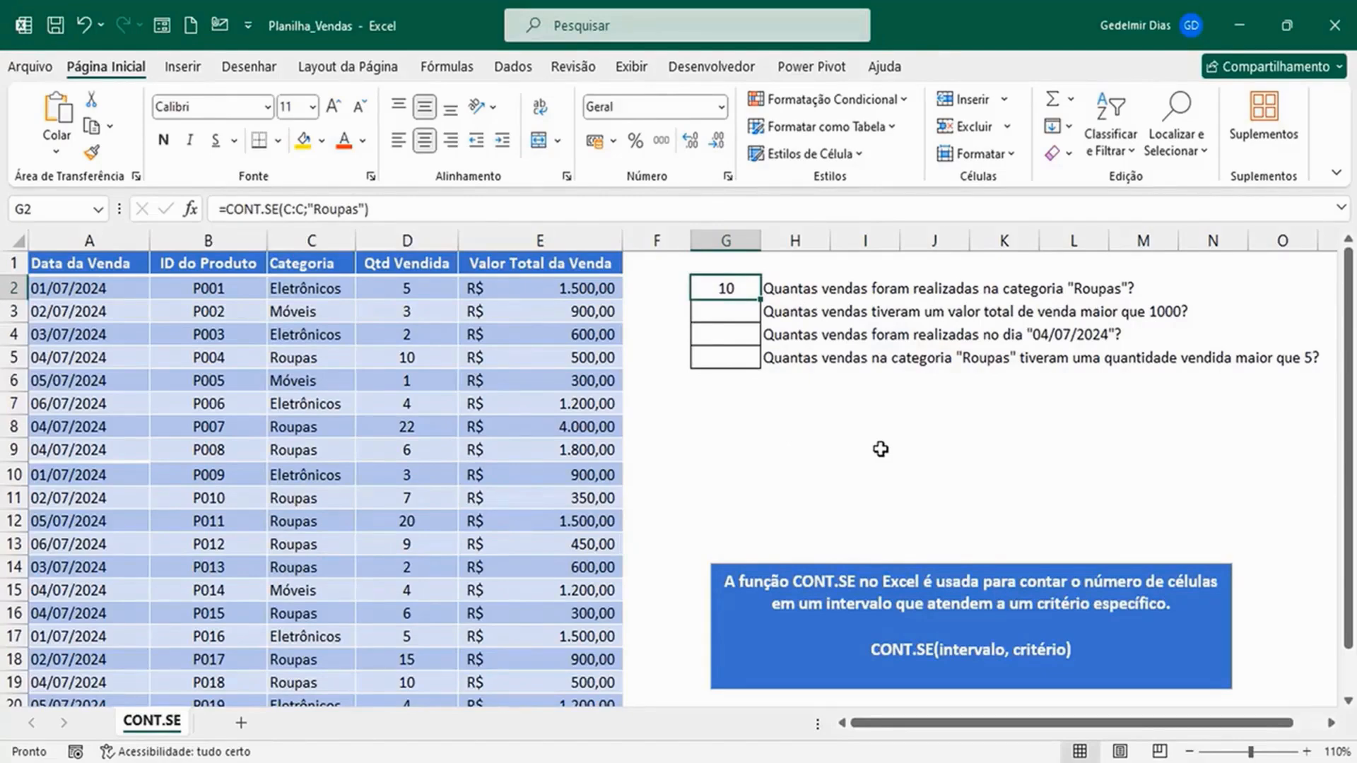
- Count the sales with a total value above 1000 by entering =CONT.SE(E:E;">1000") in cell G3, then check the formula against the table
left_click(735, 311)
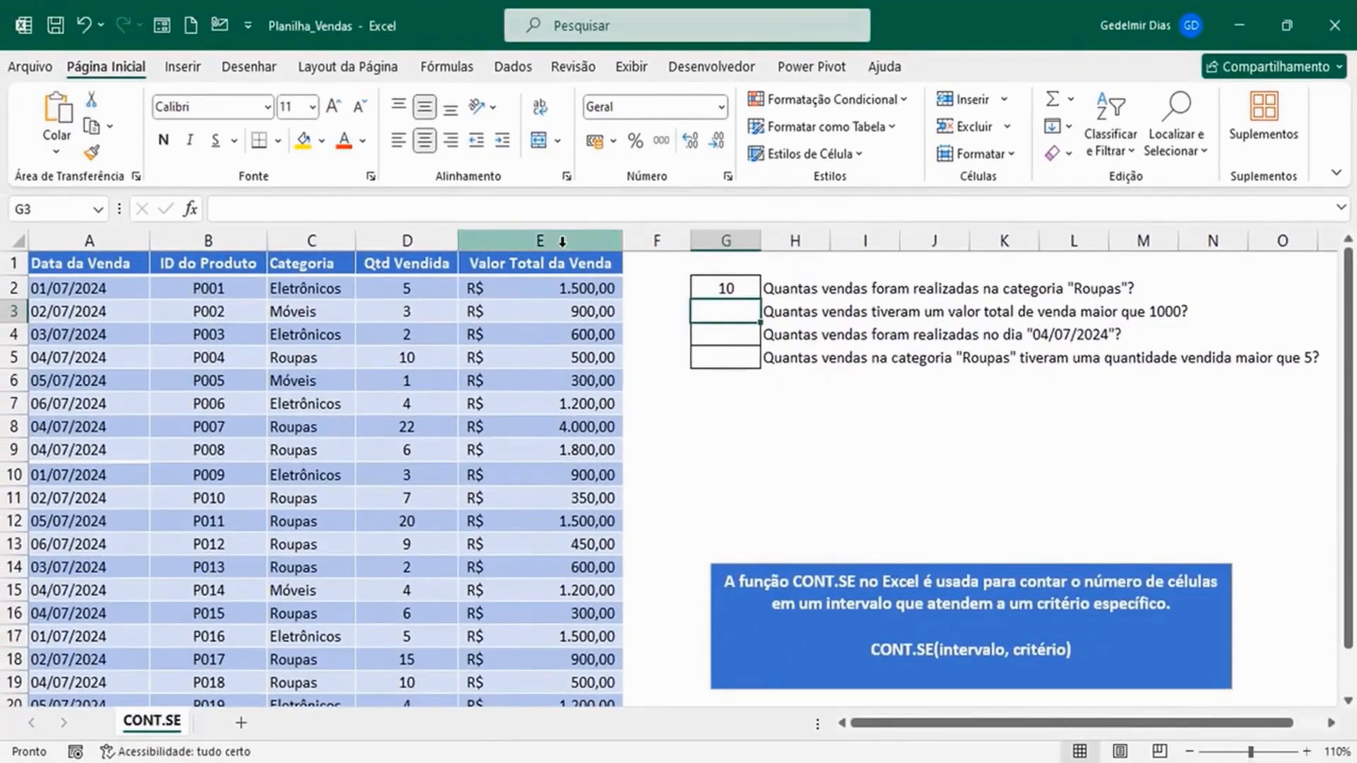
left_click(562, 241)
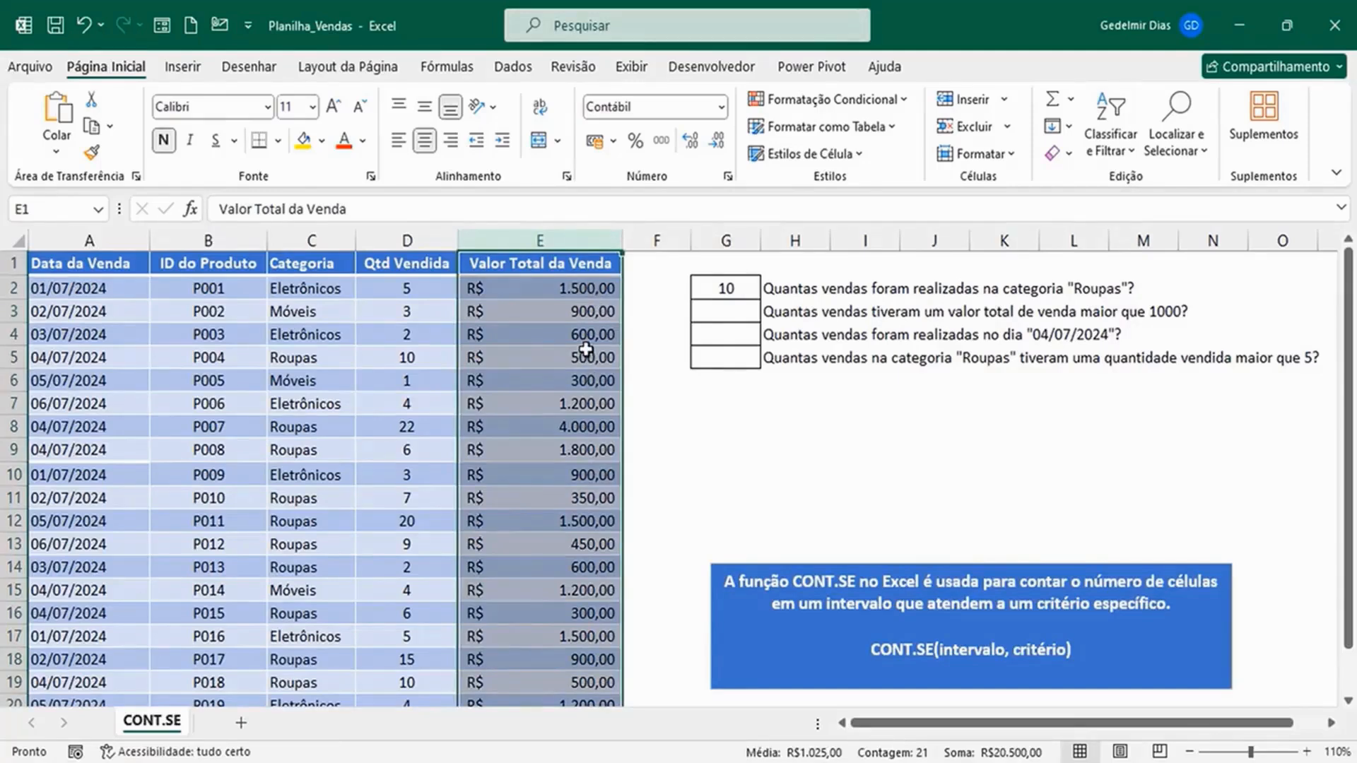
left_click(582, 427)
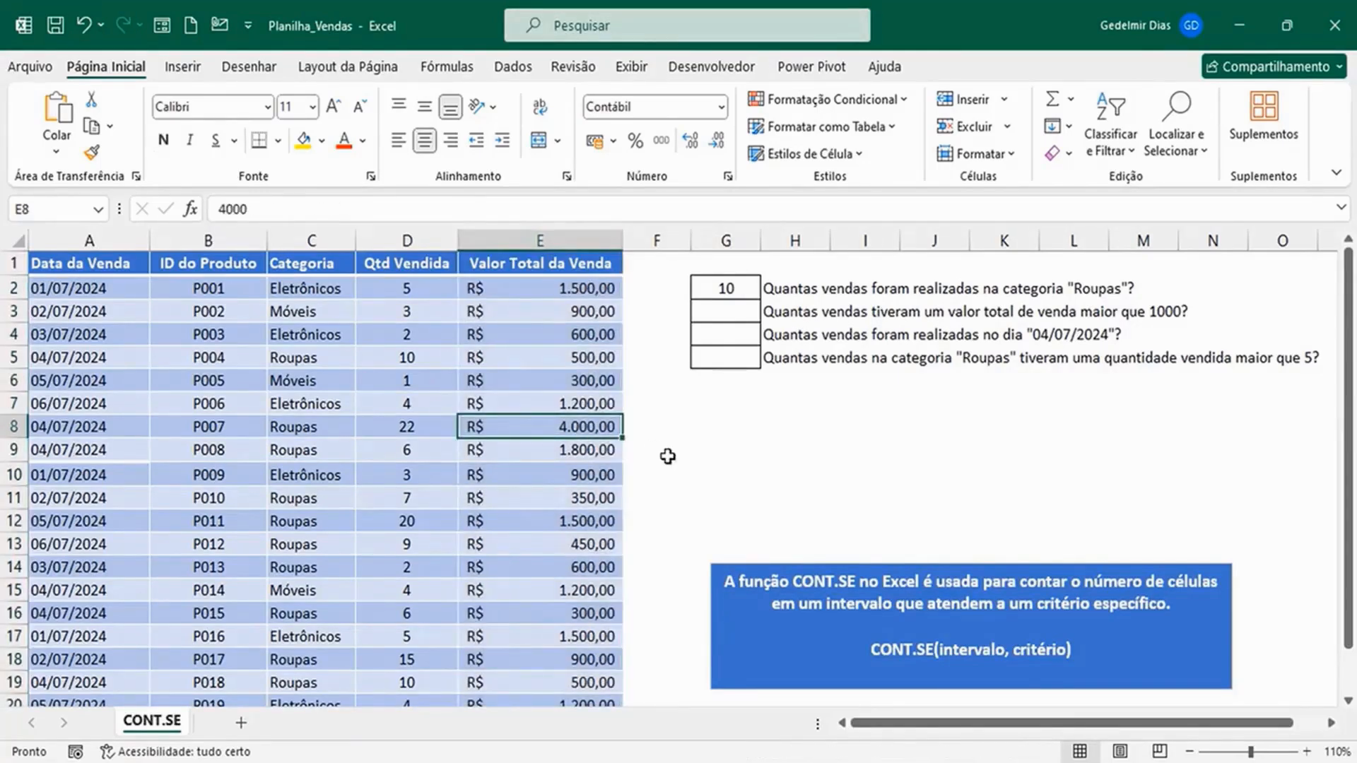
left_click(726, 312)
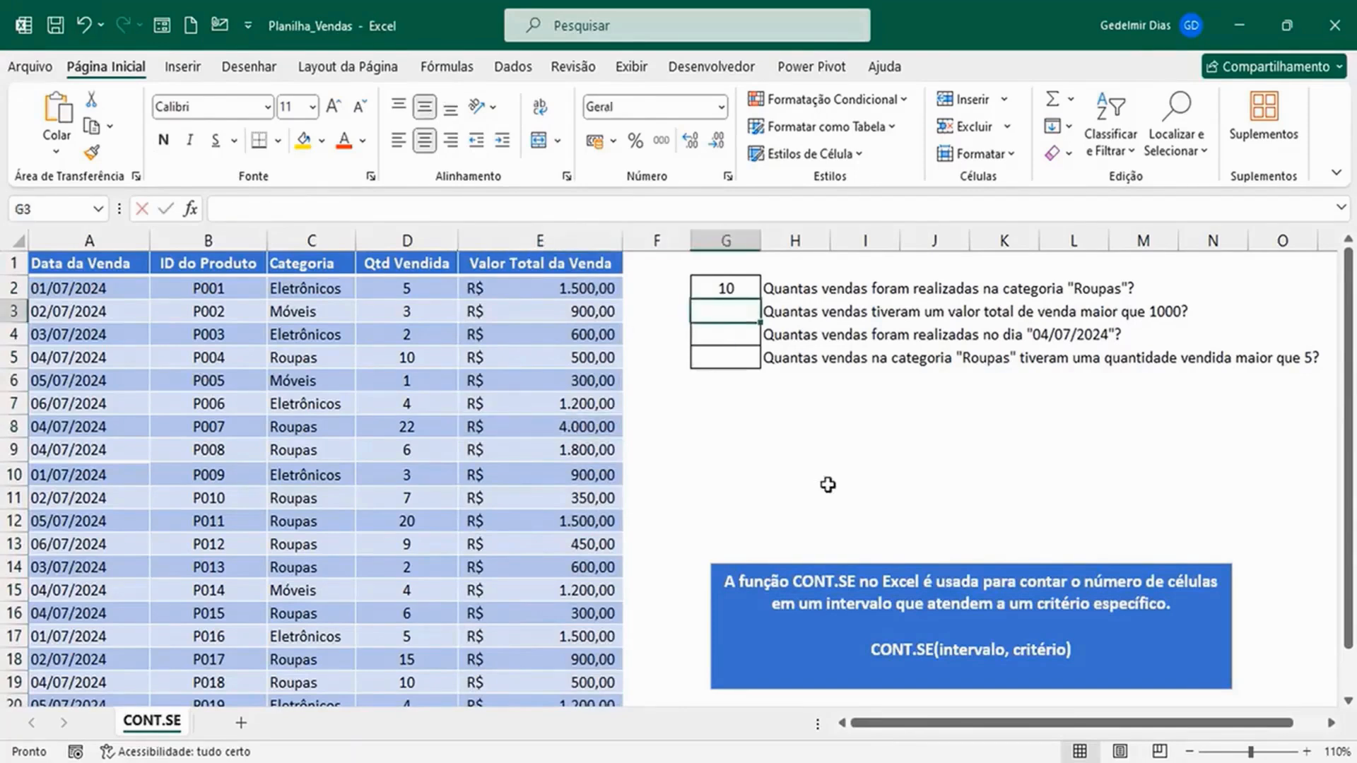
type("=co")
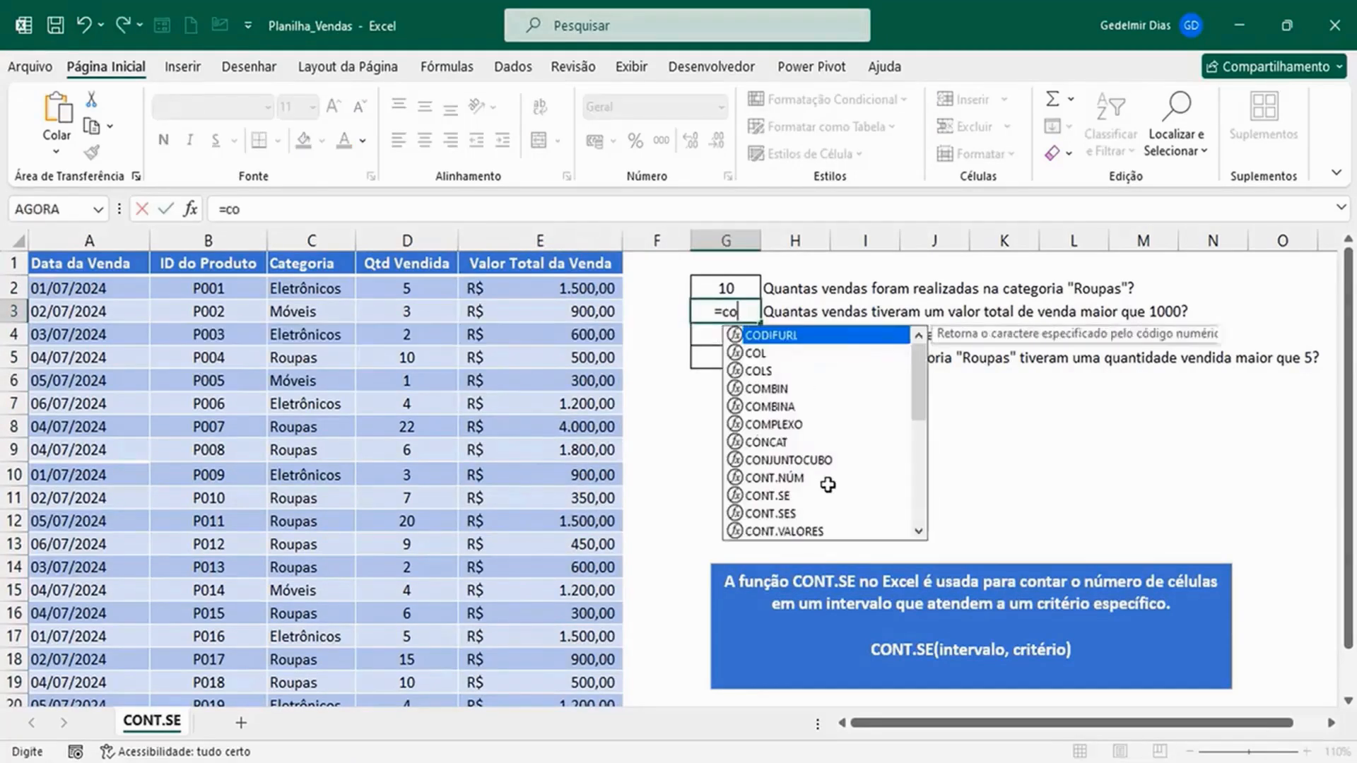
type("nt.se")
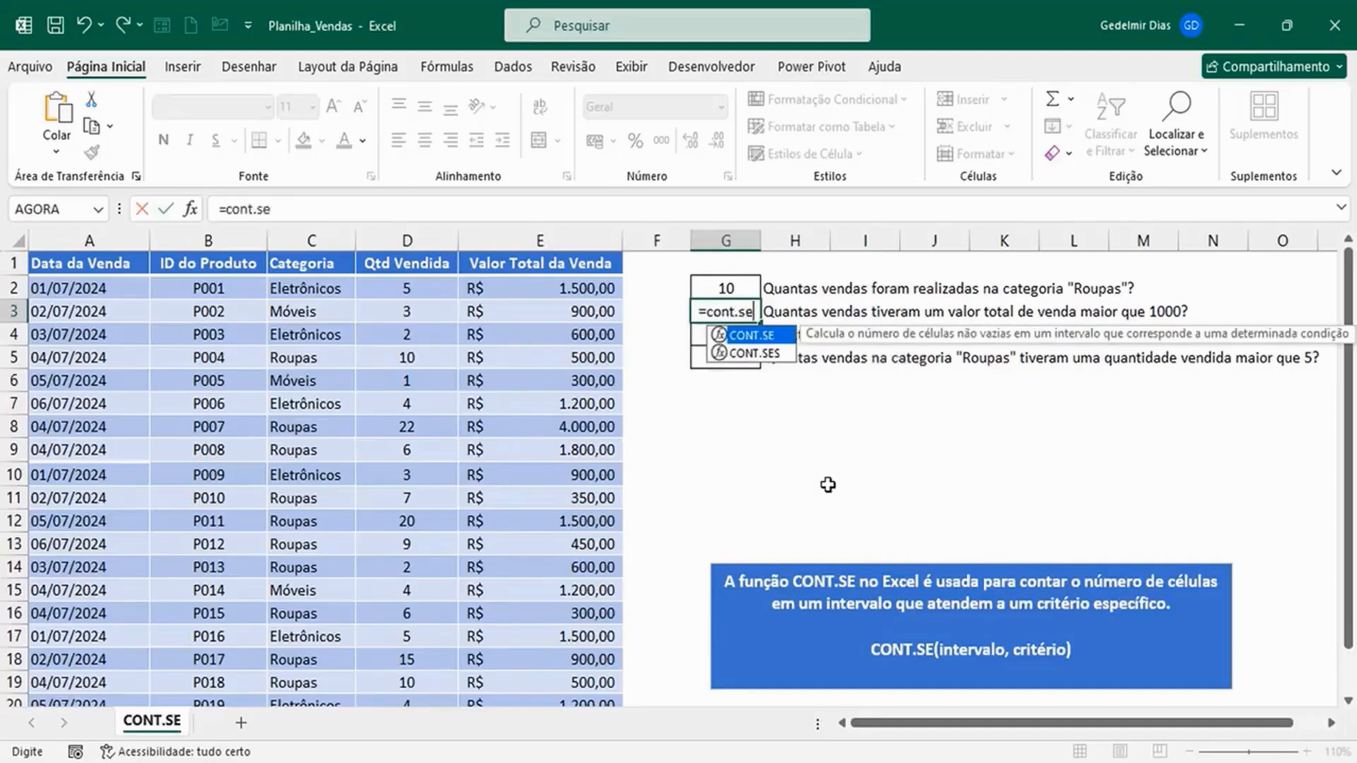
key("Tab")
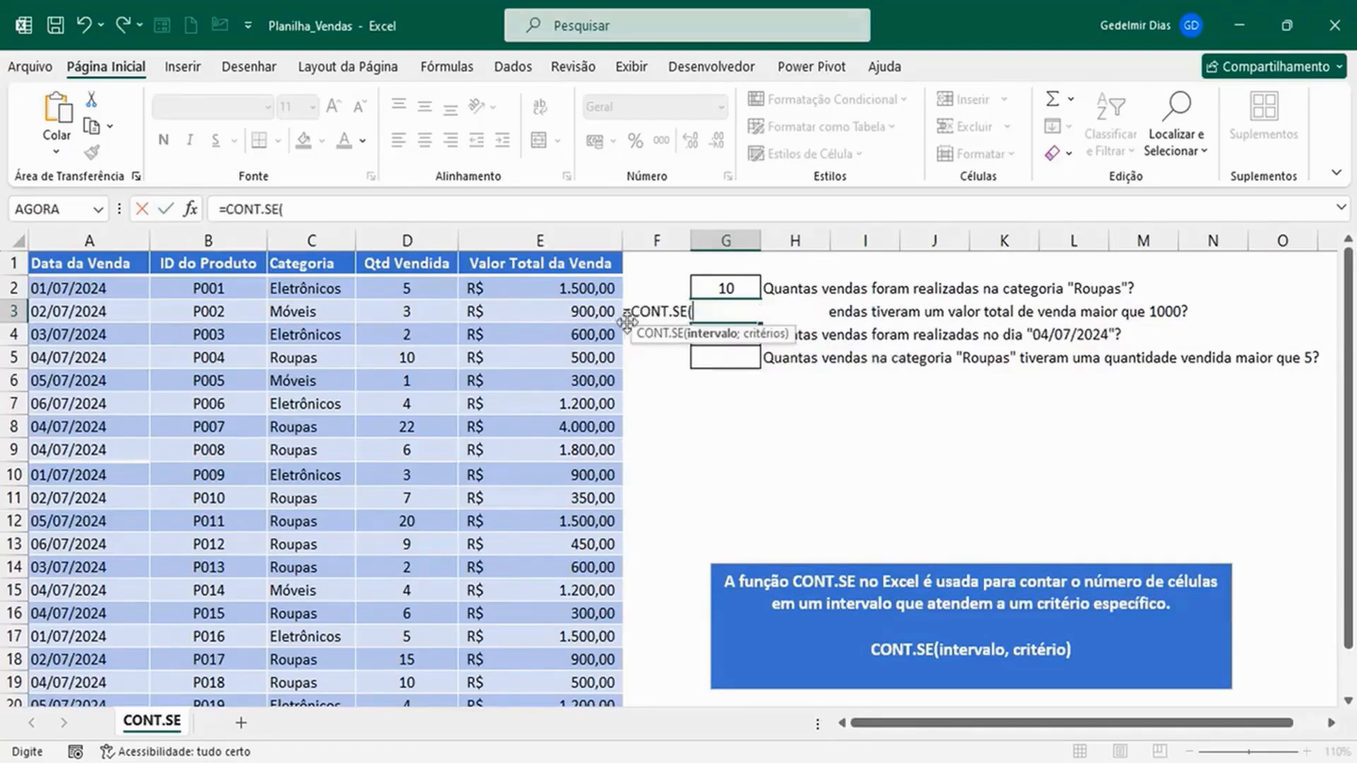
left_click(581, 249)
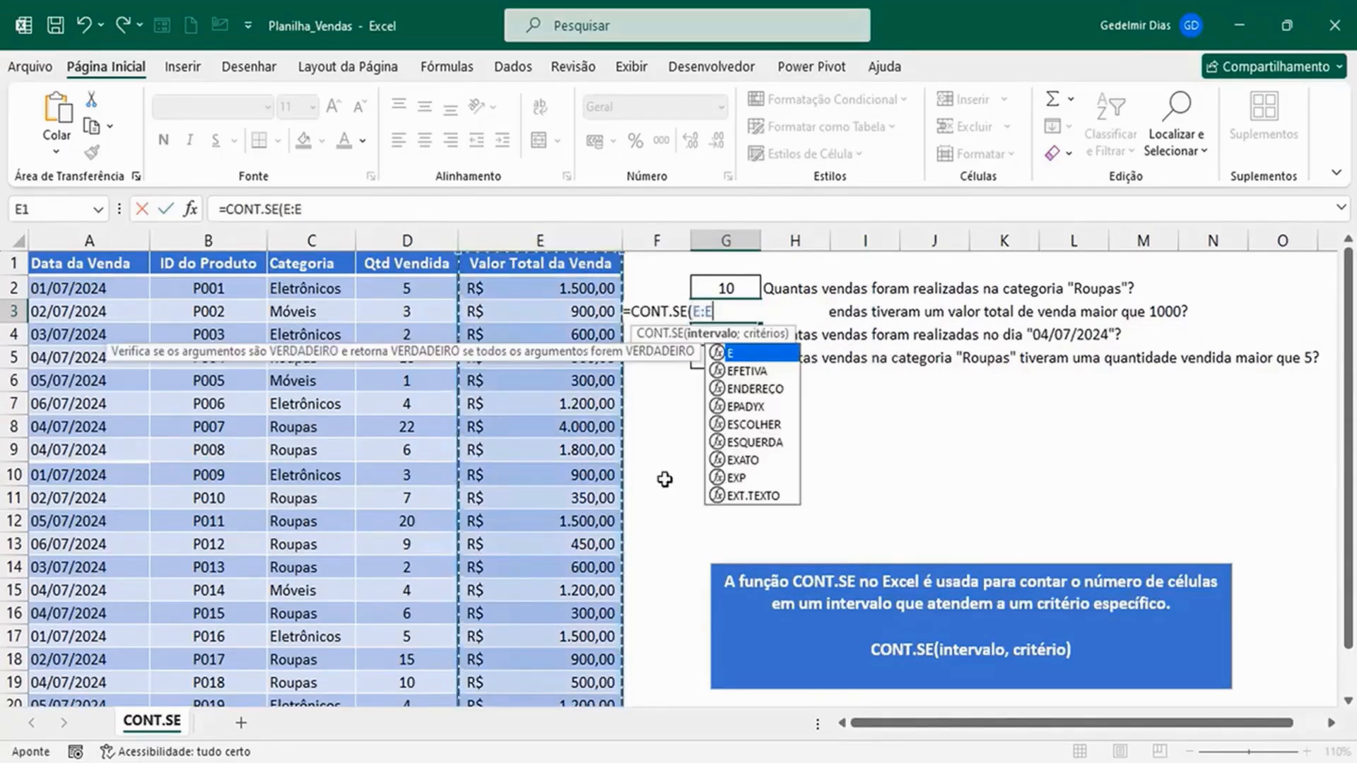
type(";")
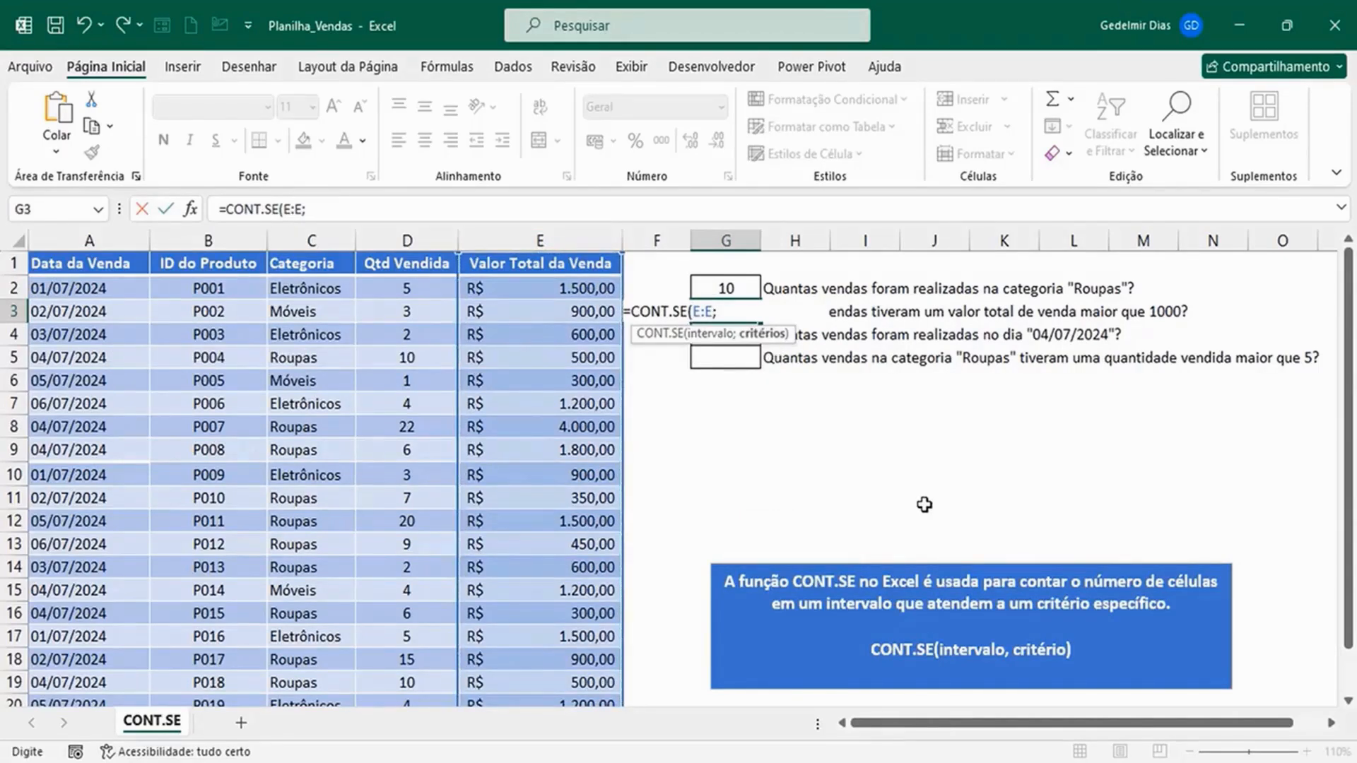
type("\">1000\")")
key("Return")
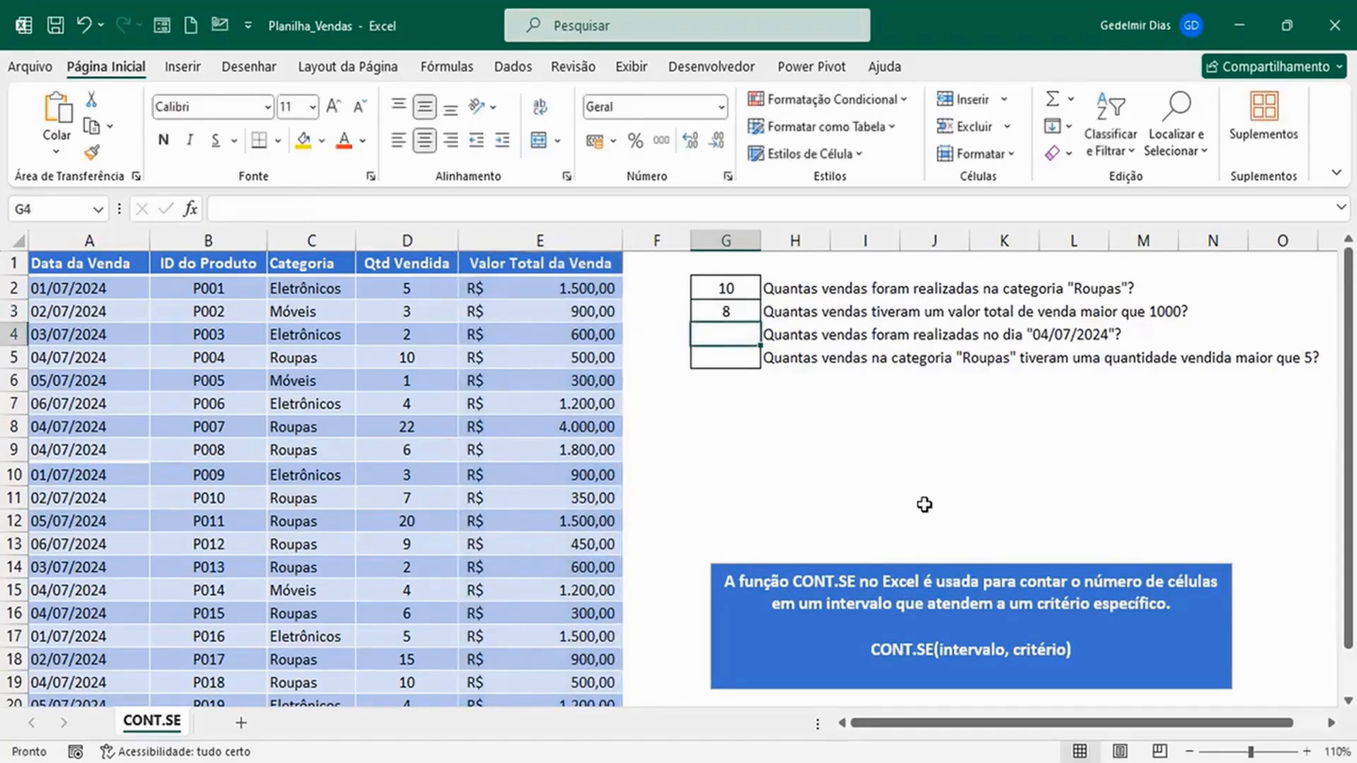
left_click(732, 309)
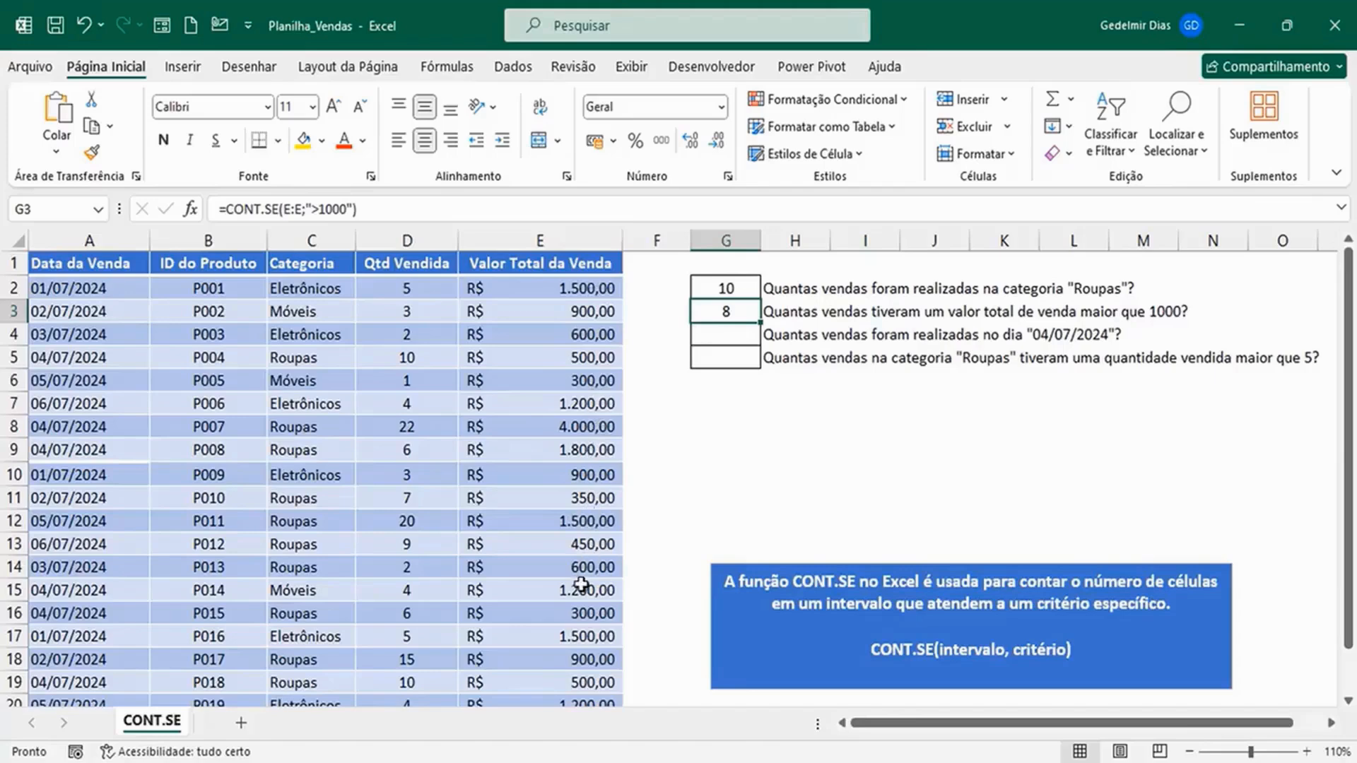
scroll(587, 618, "down", 1)
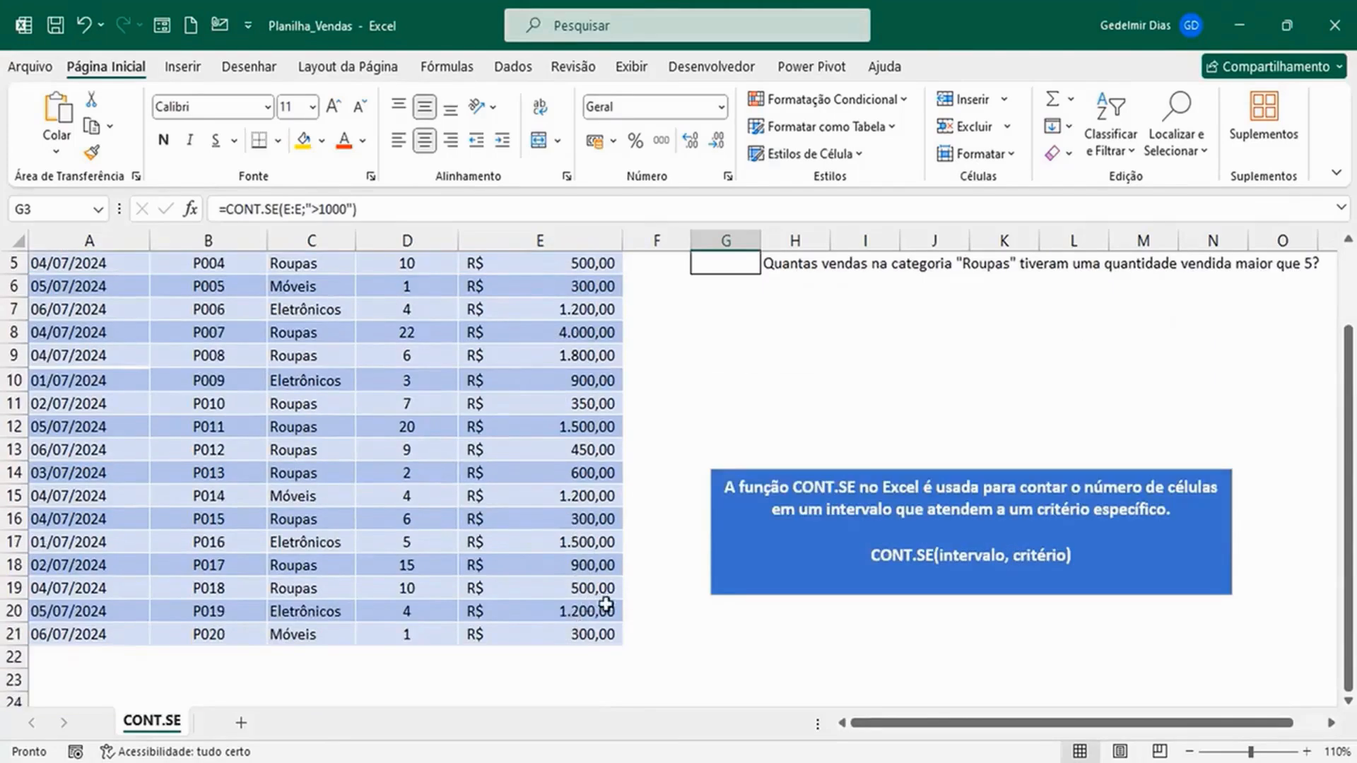
scroll(645, 600, "up", 1)
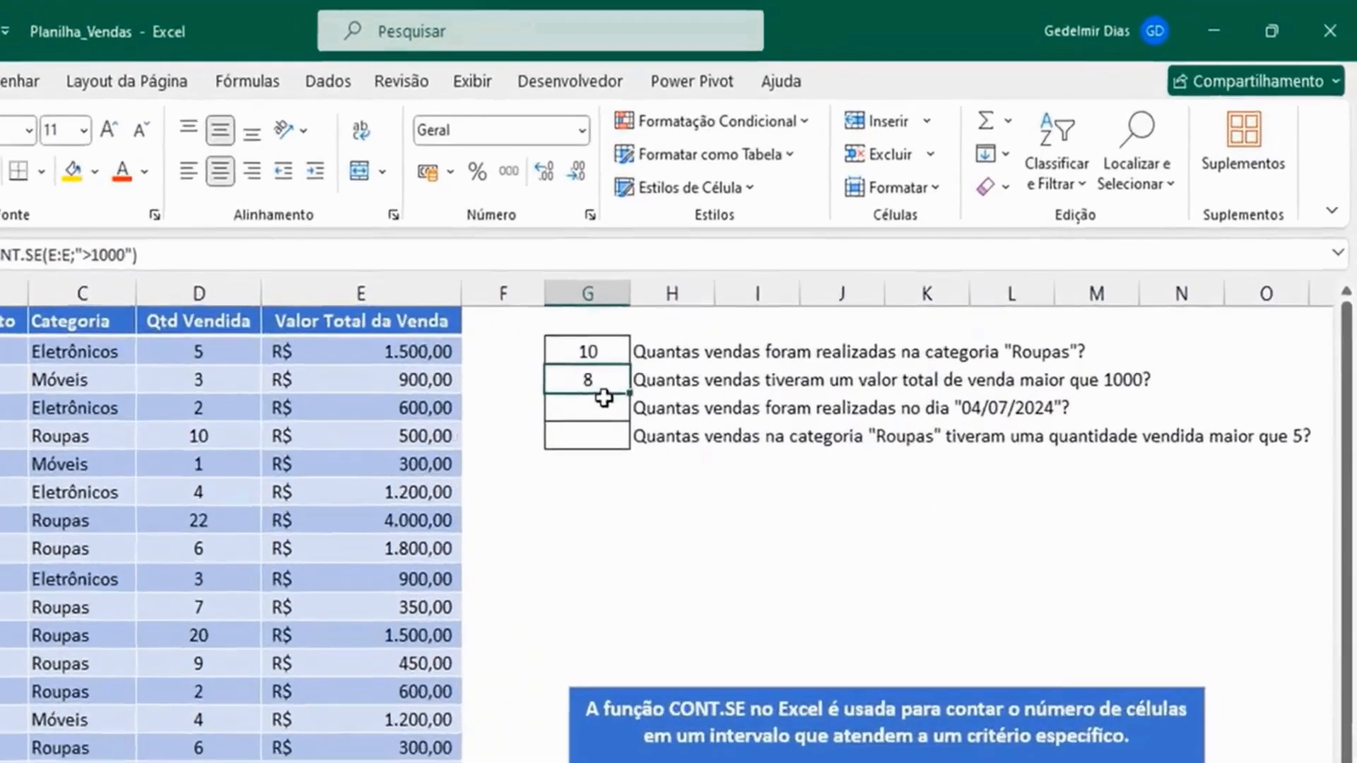
- Examine the dates in the Data da Venda column against the question about sales made on 04/07/2024
left_click(603, 400)
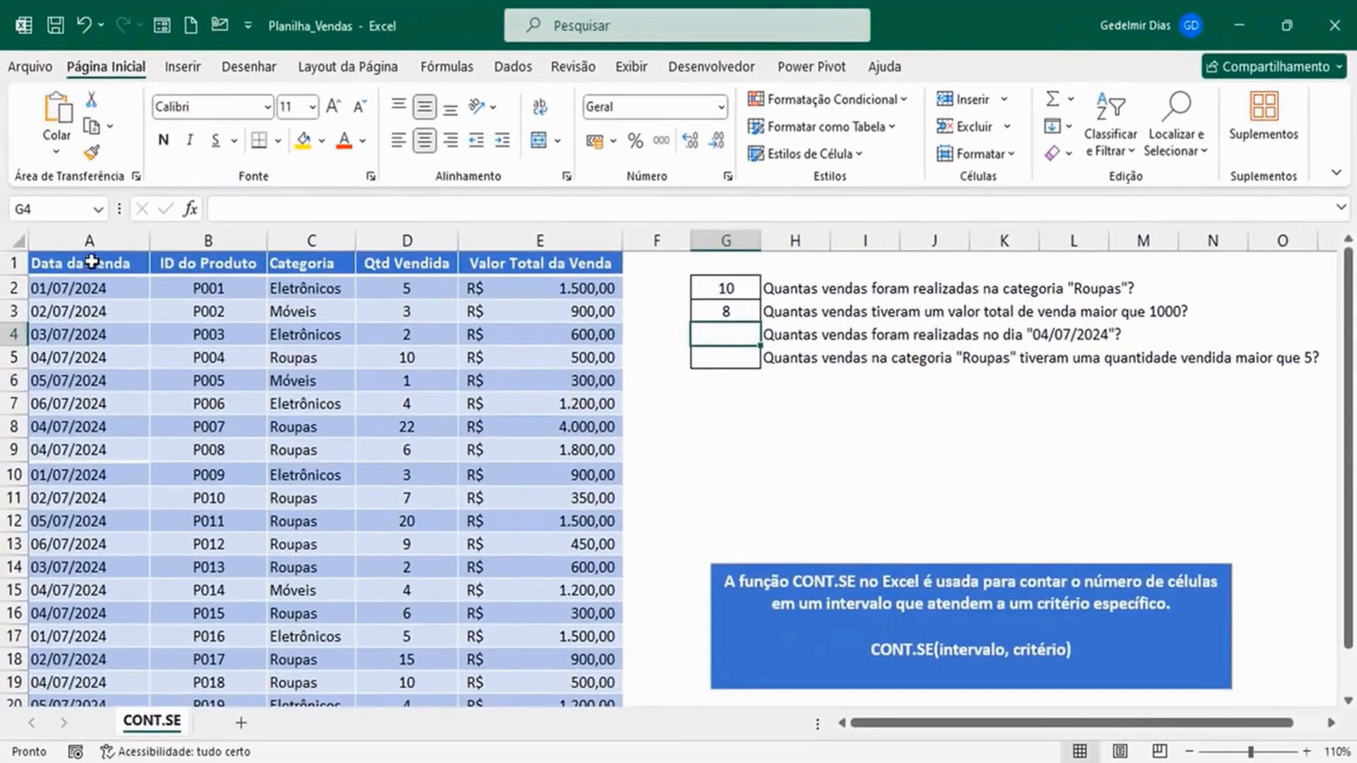
left_click(89, 240)
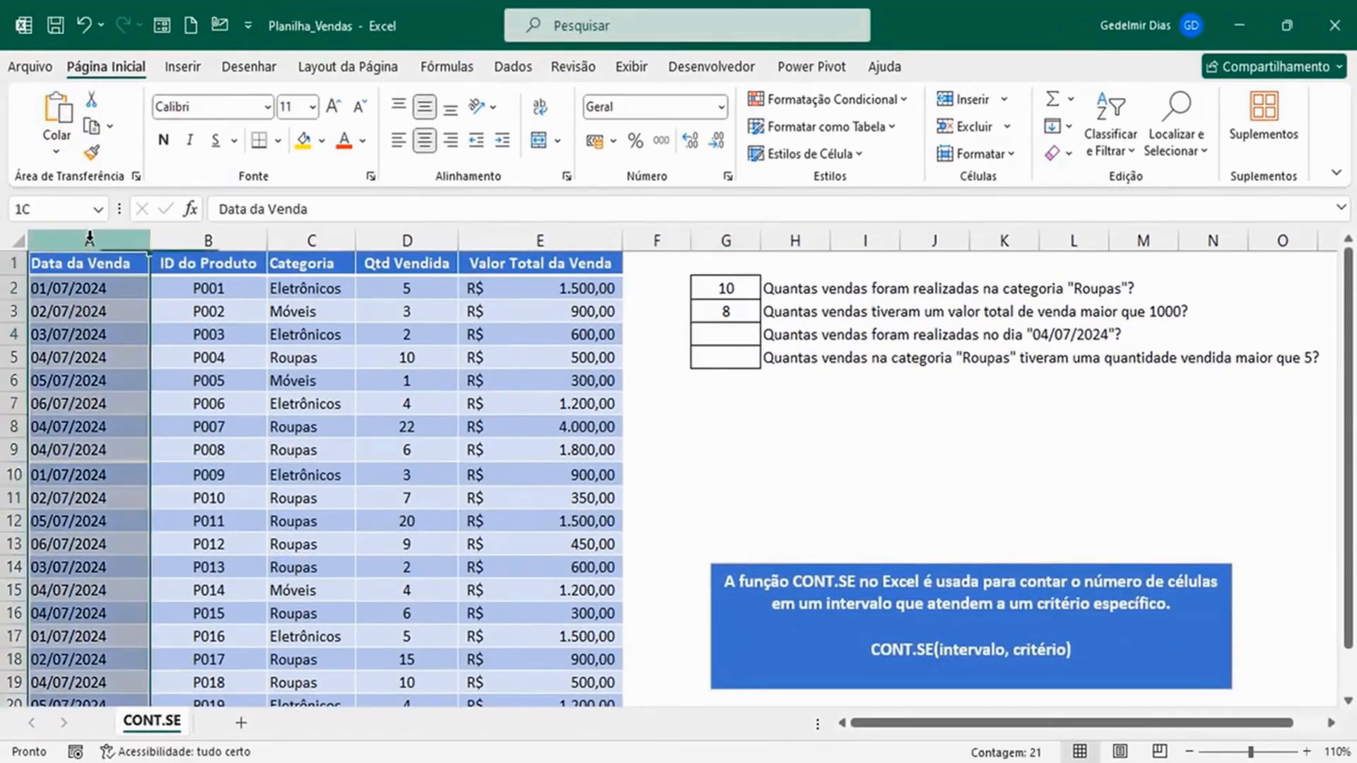
left_click(62, 347)
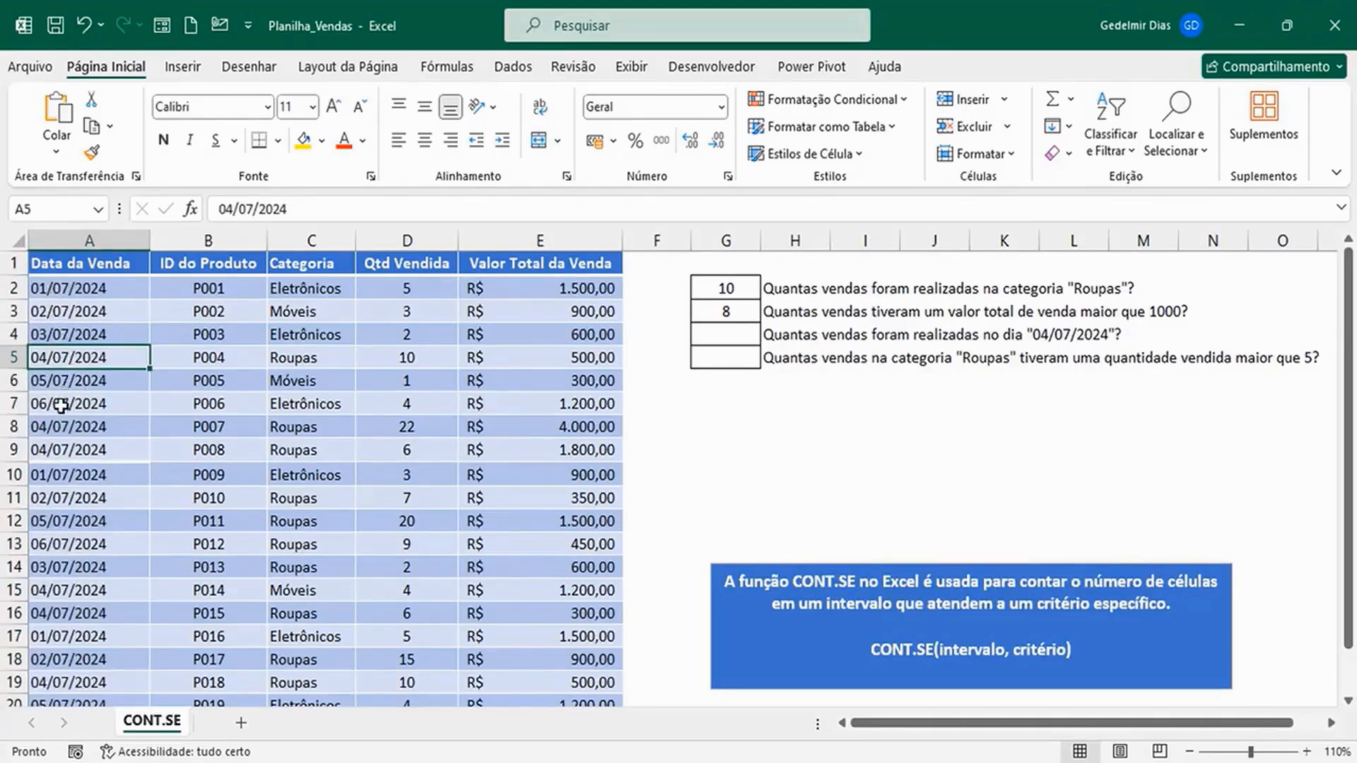
left_click(60, 427)
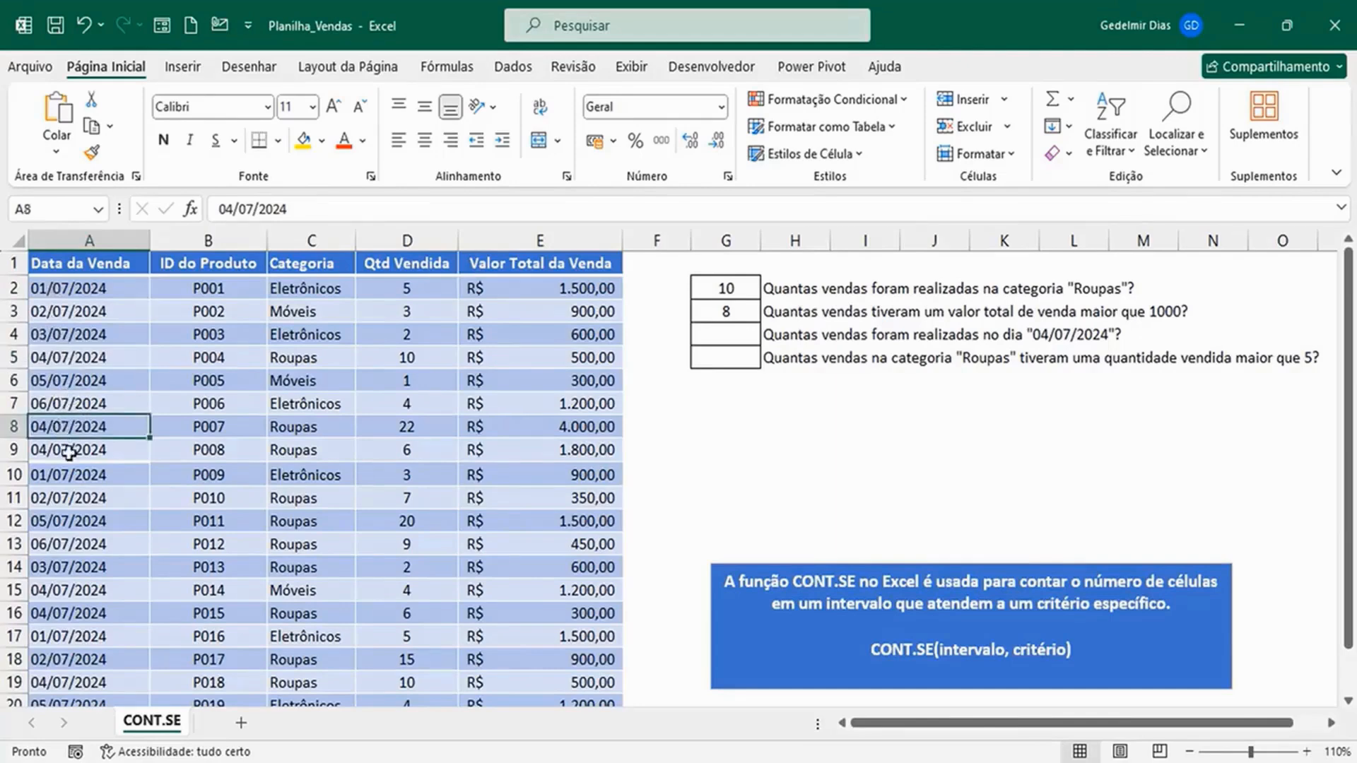
left_click(69, 453)
left_click(72, 474)
left_click(70, 496)
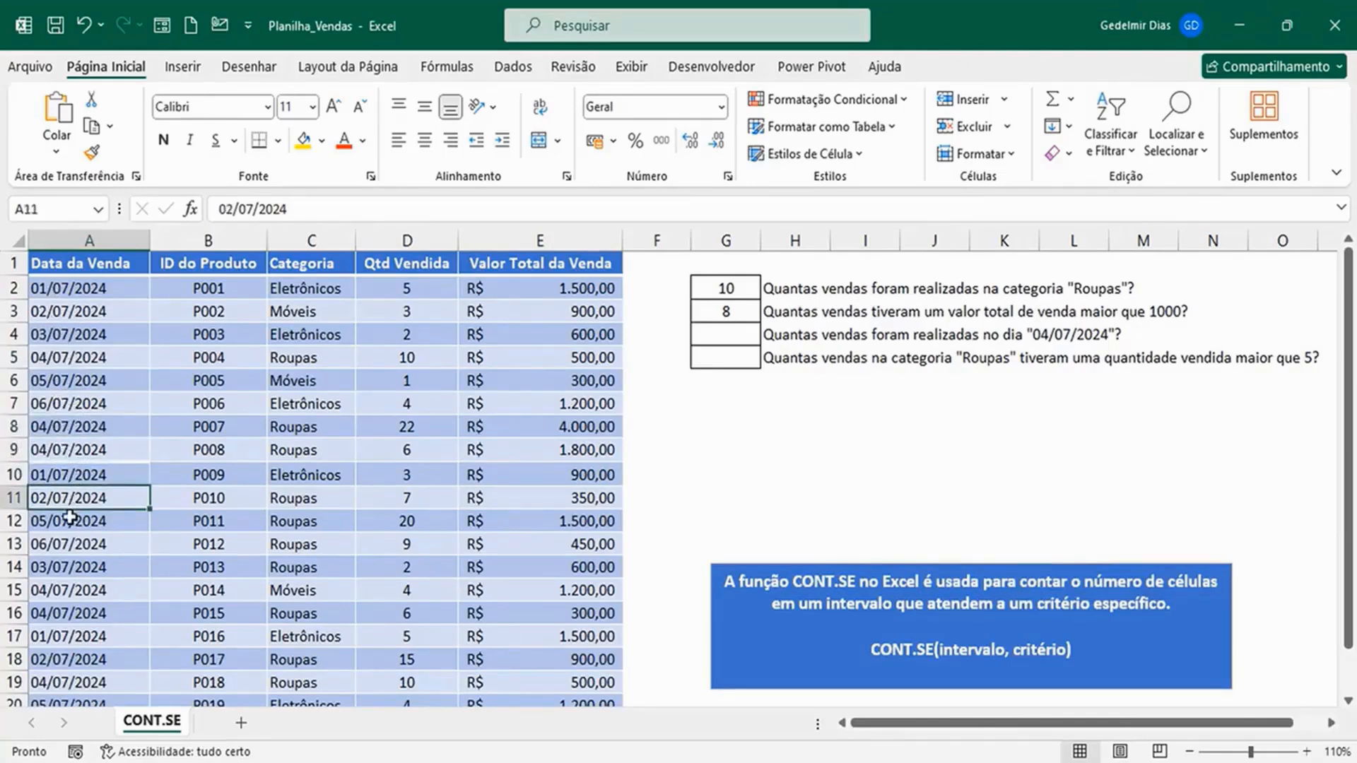
left_click(70, 520)
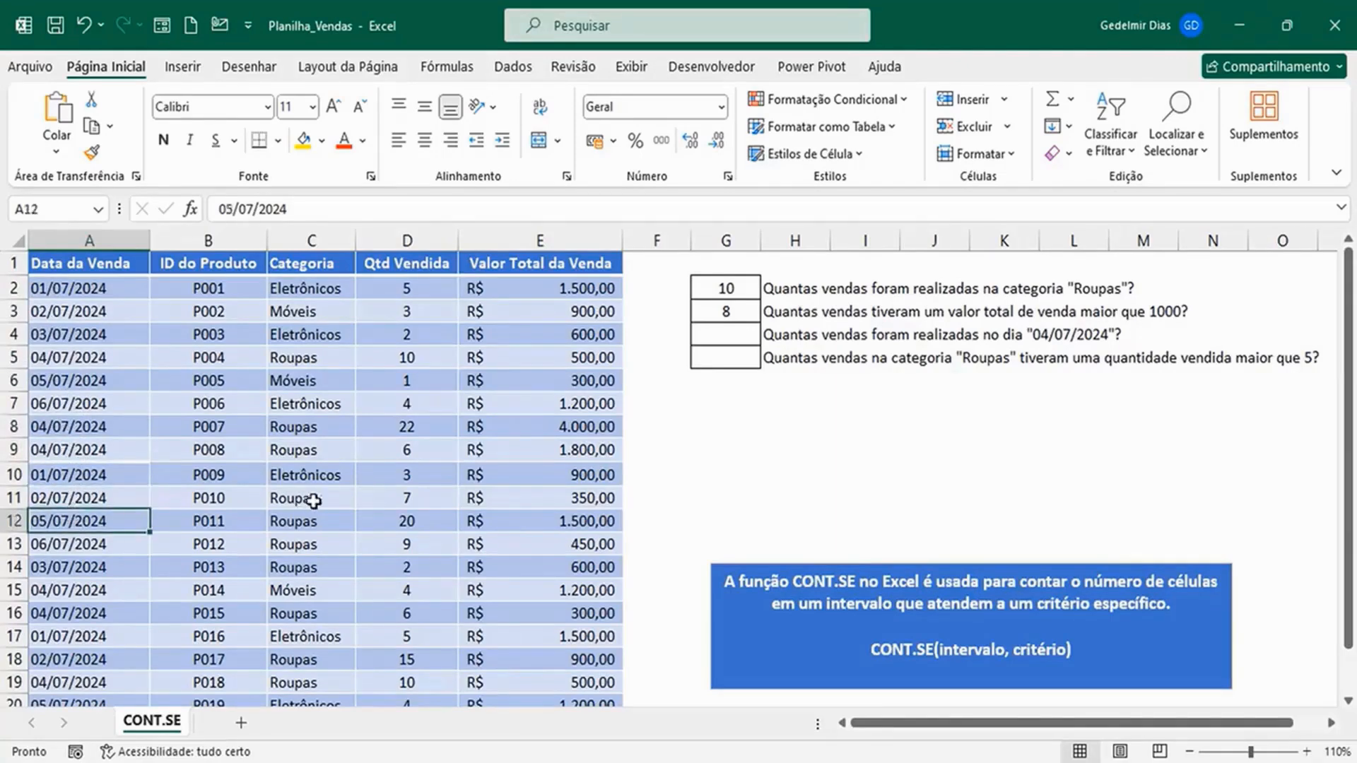
- Count the sales made on 04/07/2024 by entering =CONT.SE(A:A;"04/07/2024") in cell G4, then check the finished formula
left_click(740, 335)
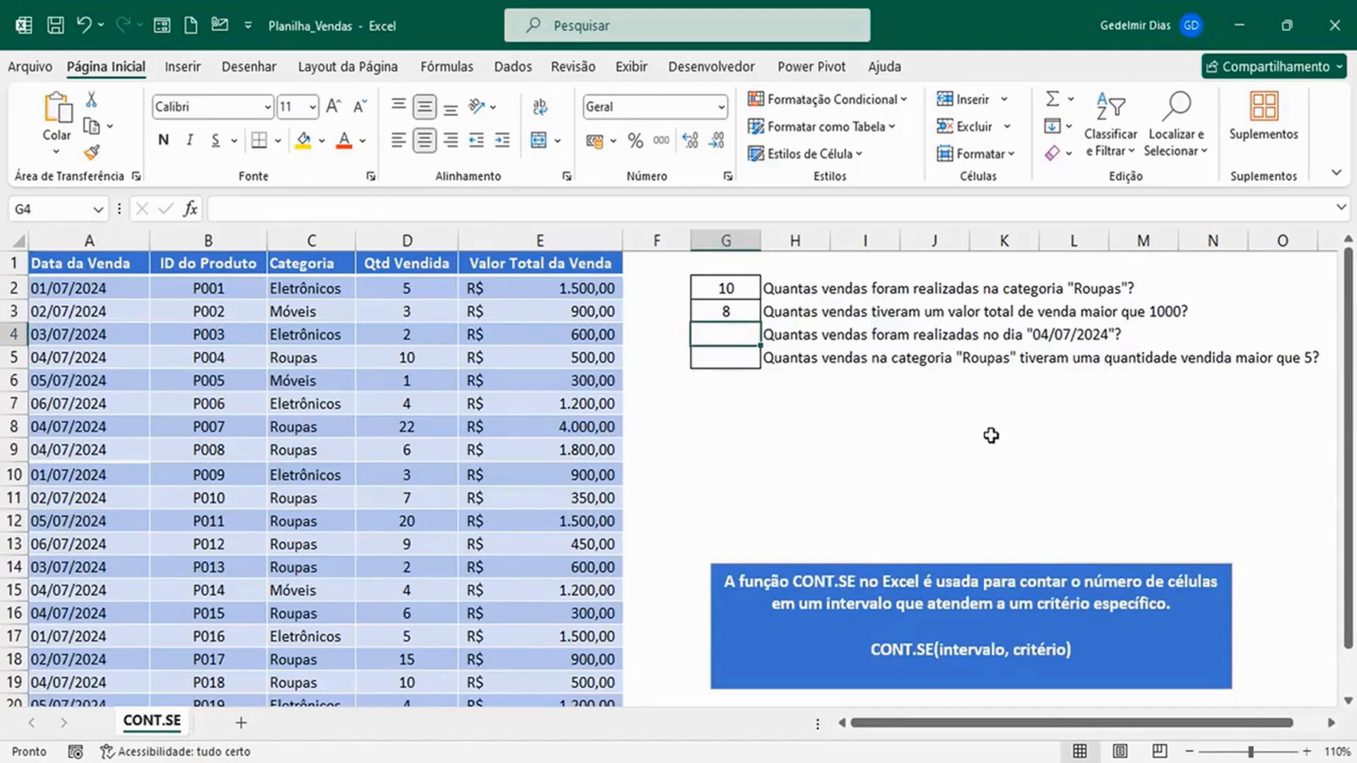
type("=con")
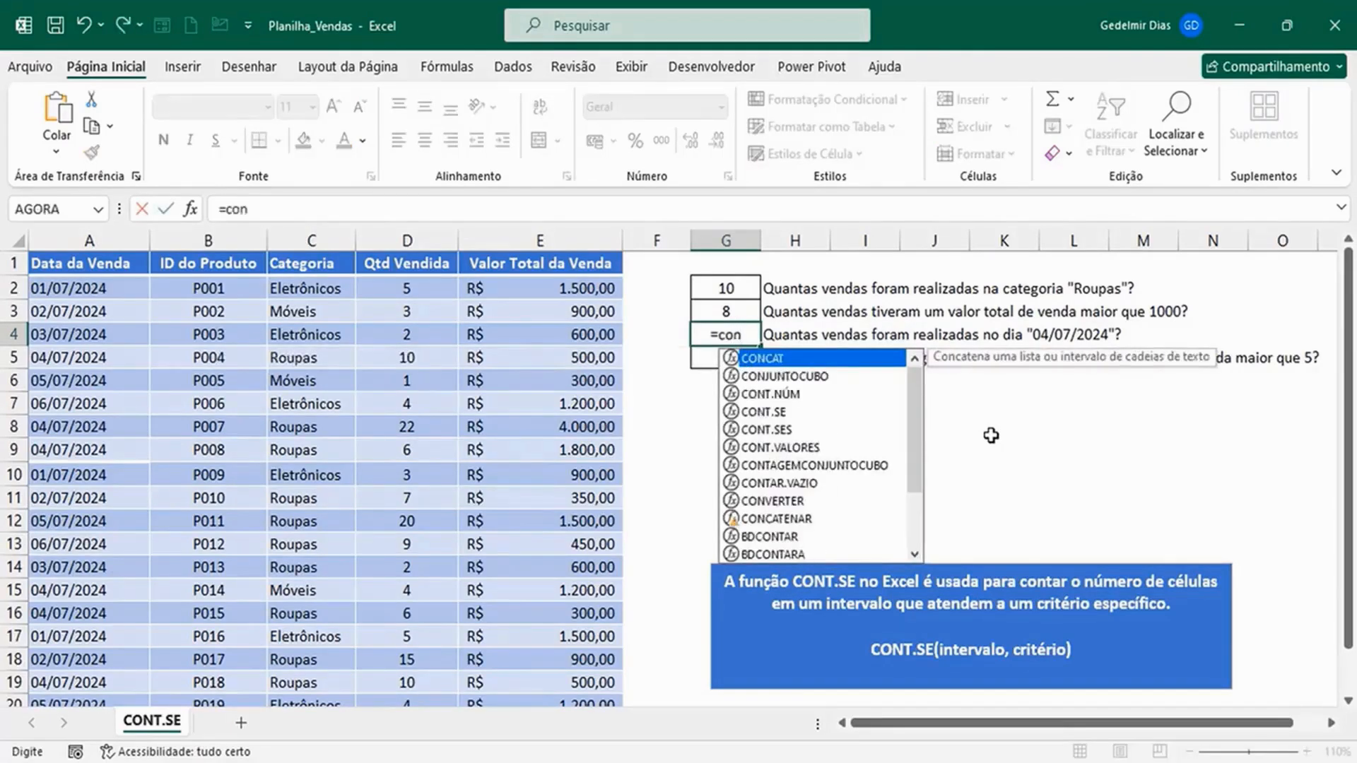
key("BackSpace")
type("m.se")
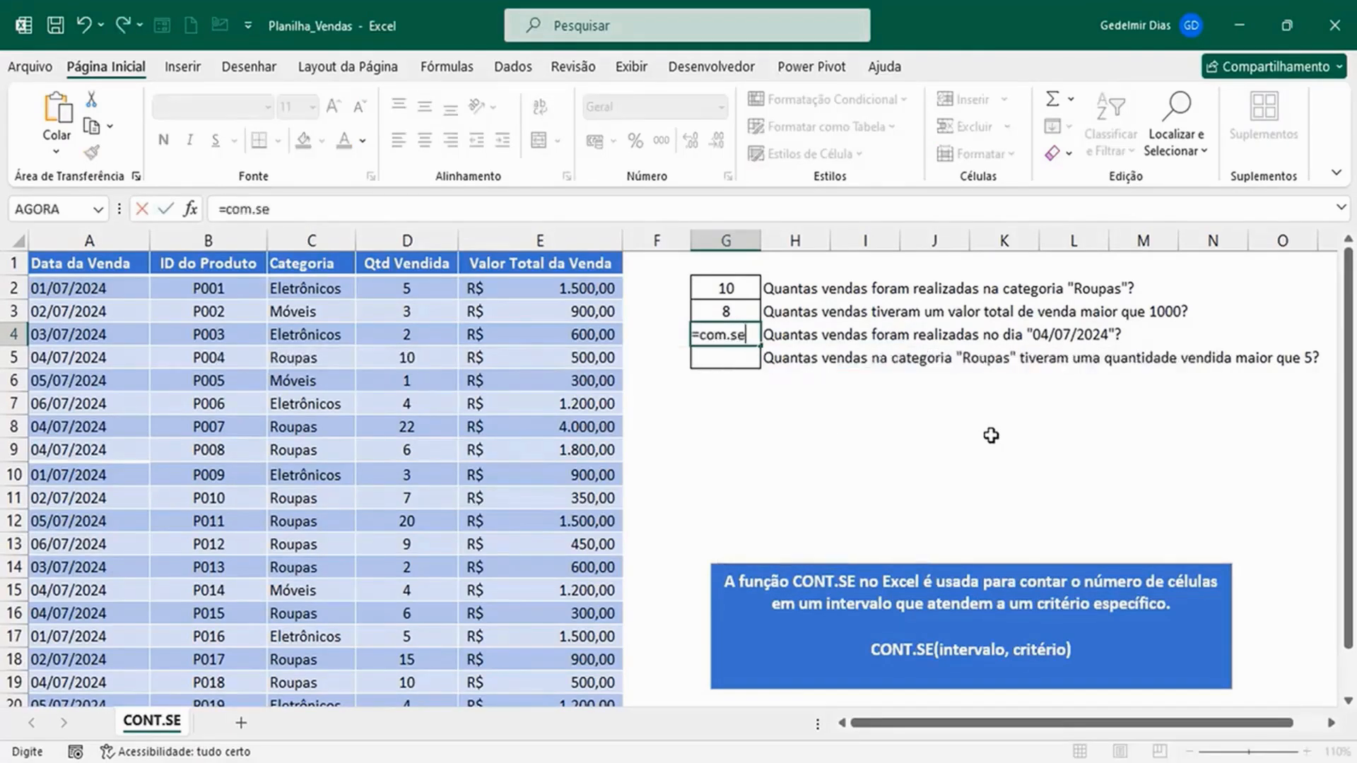
key("BackSpace")
key("BackSpace")
key("BackSpace")
key("BackSpace")
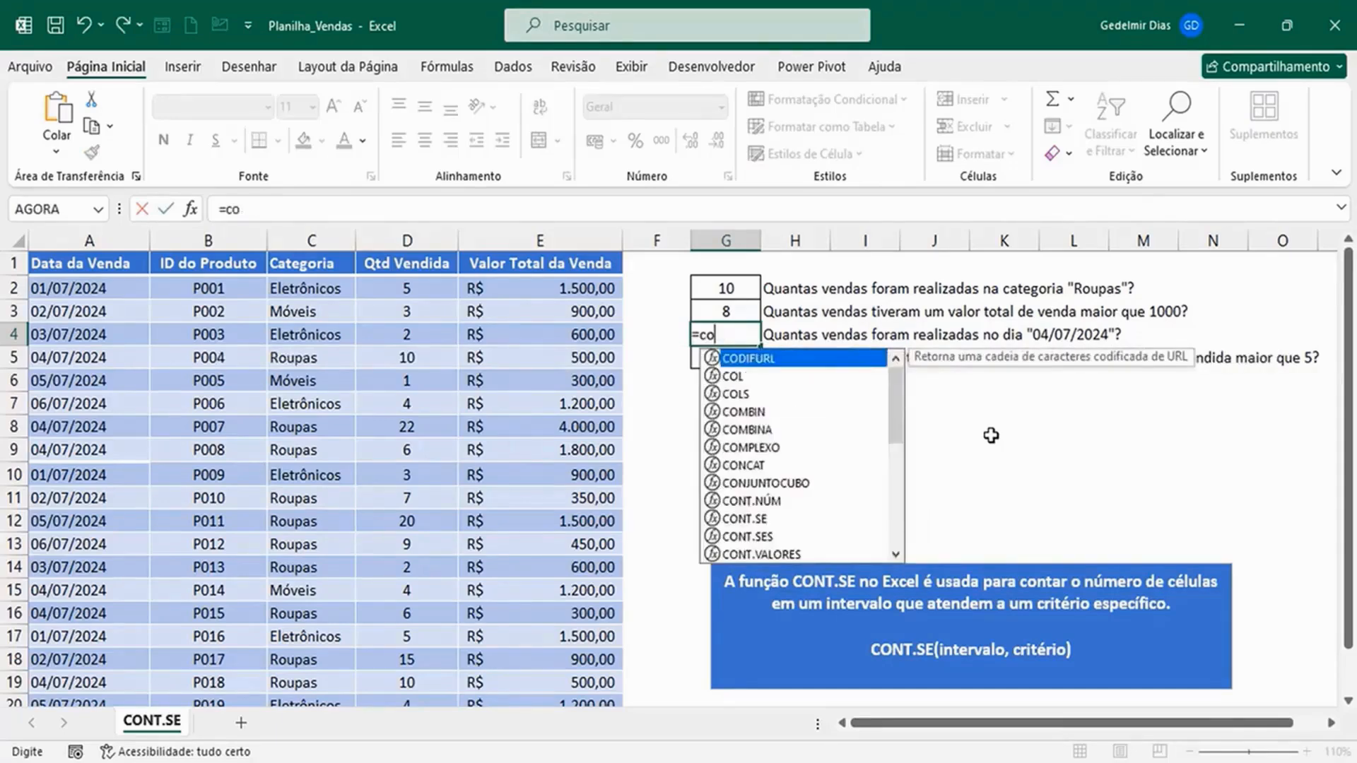
type("nt")
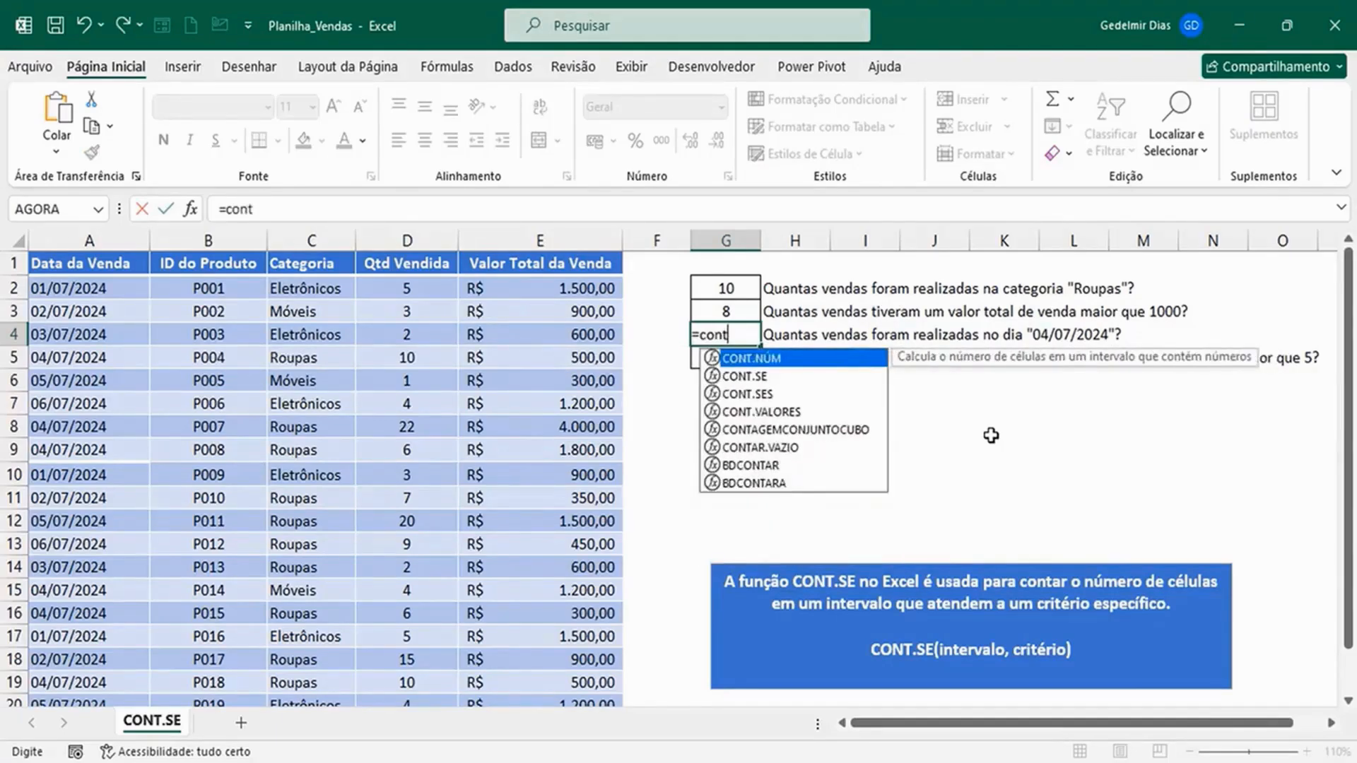
type(".se")
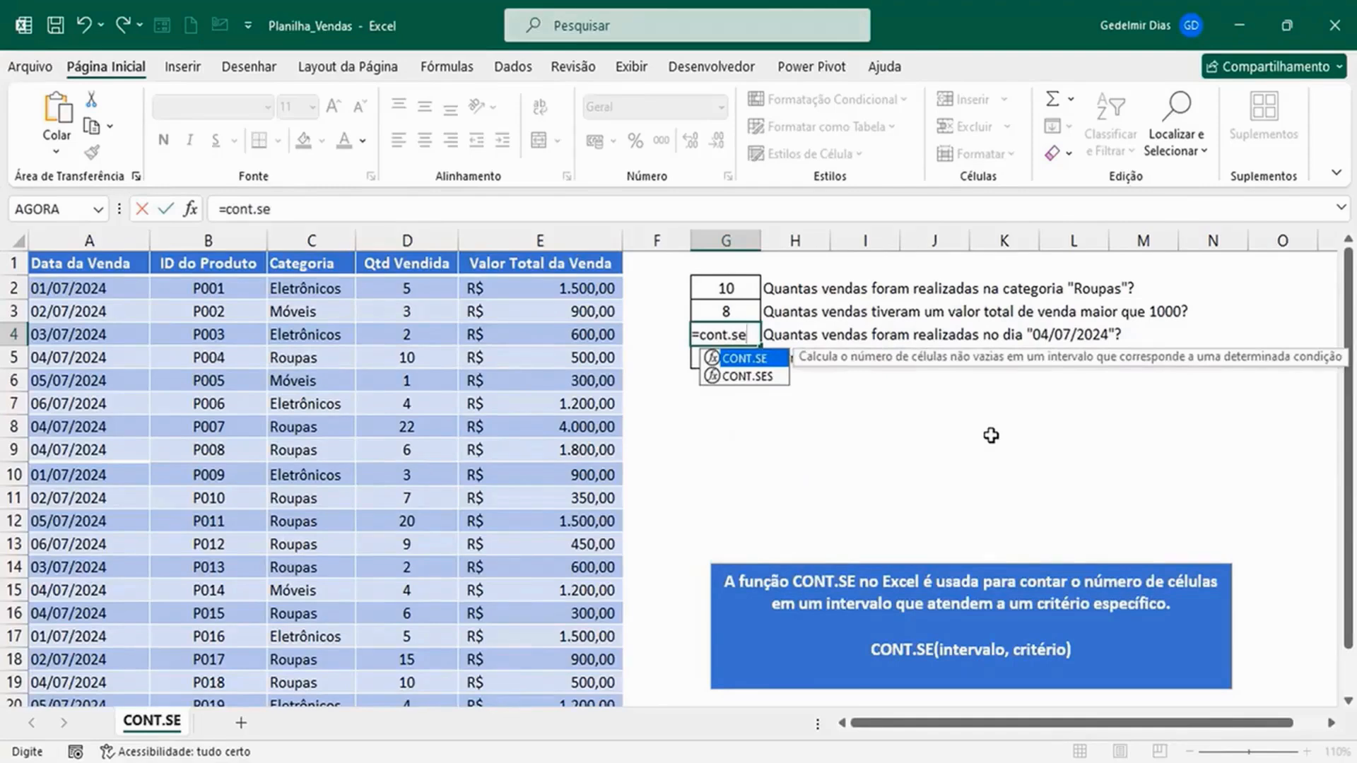
key("Tab")
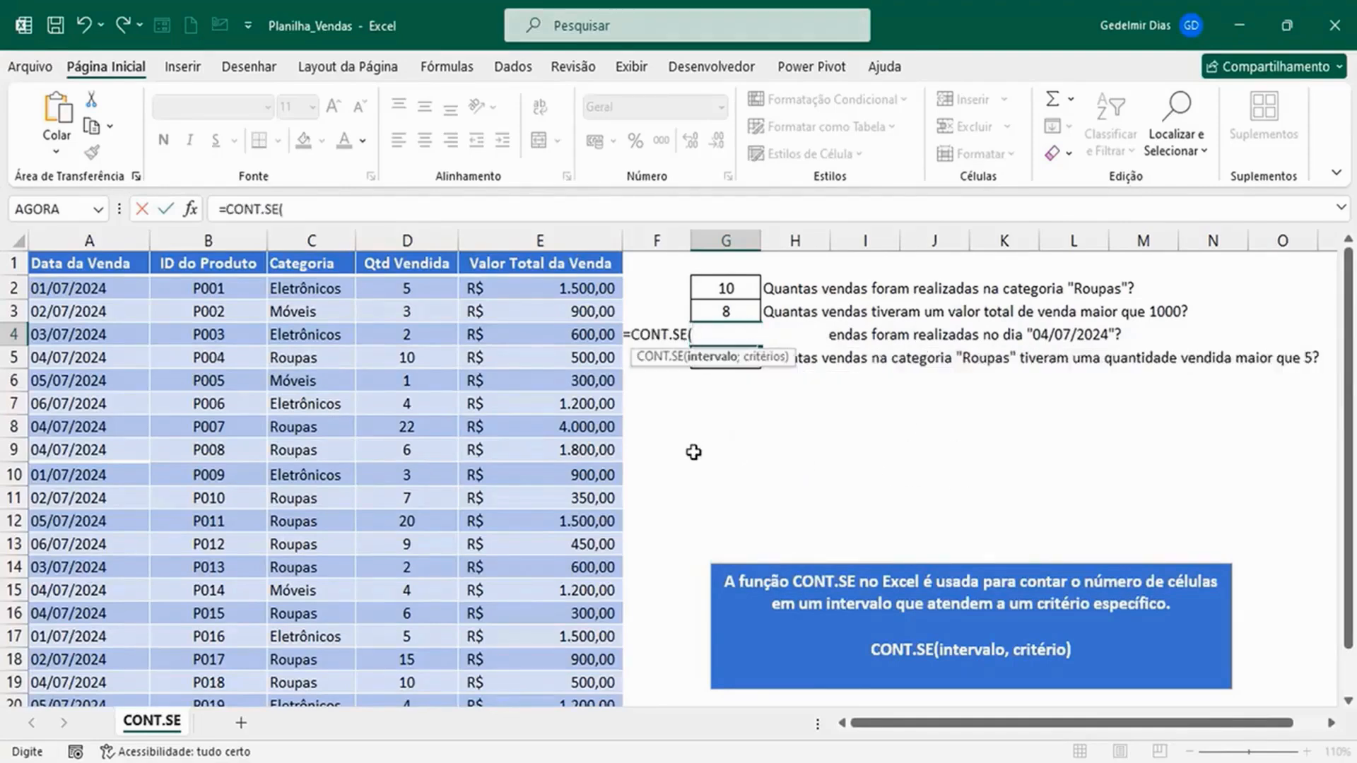
left_click(88, 241)
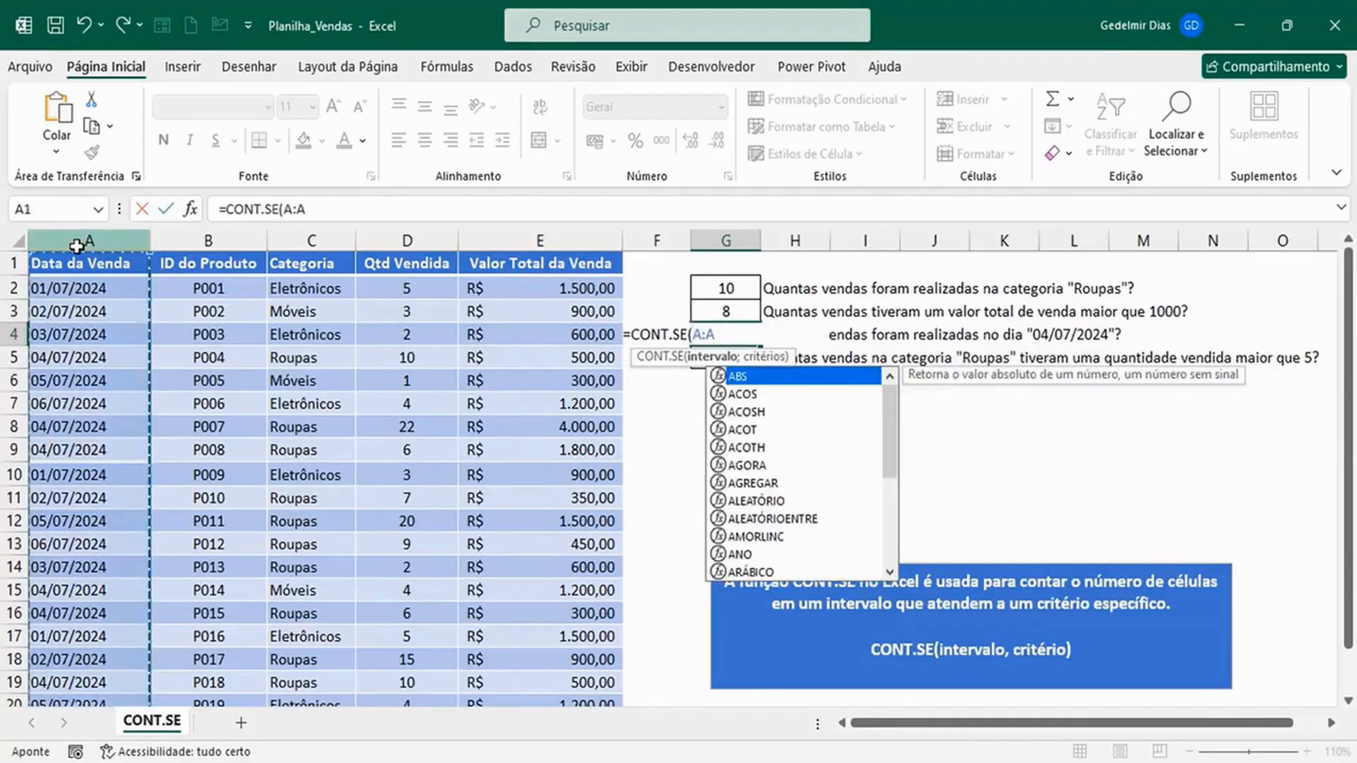
type(";")
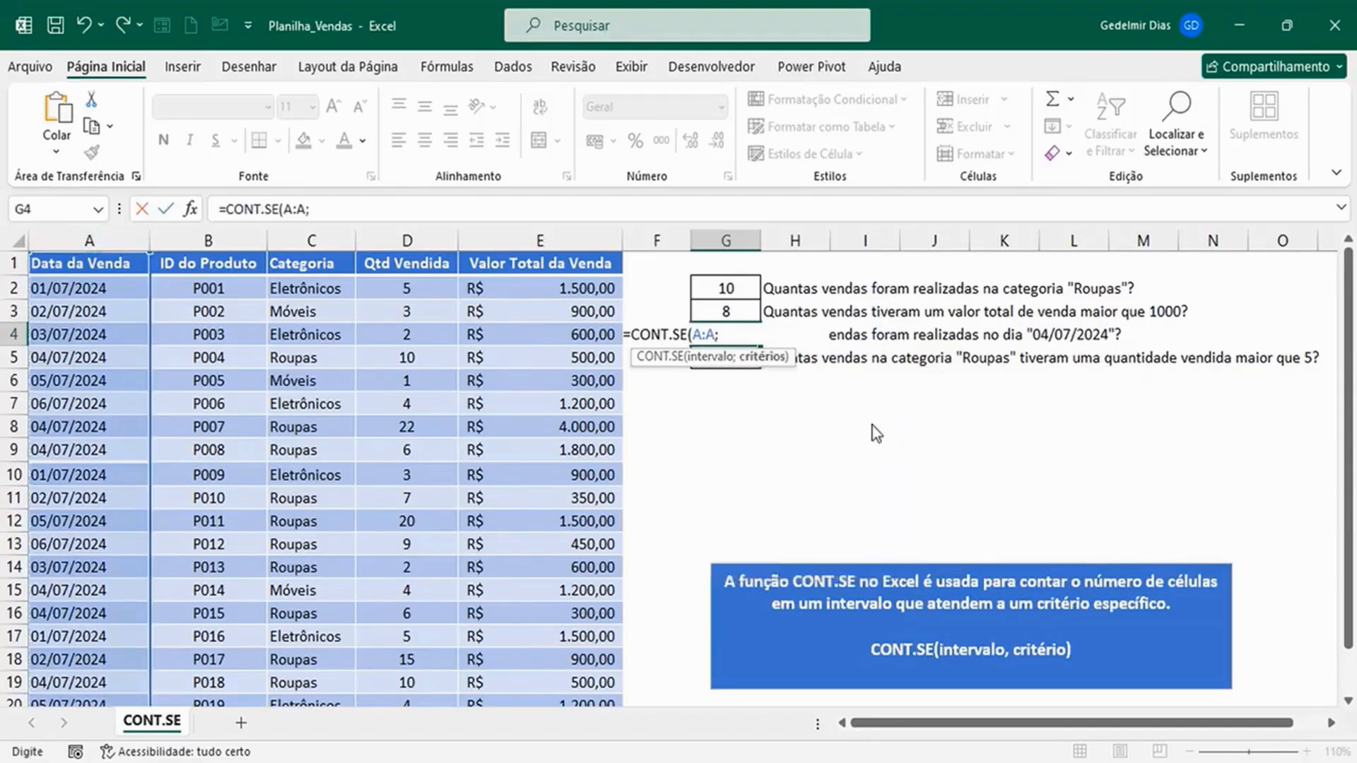
type("\"04/07")
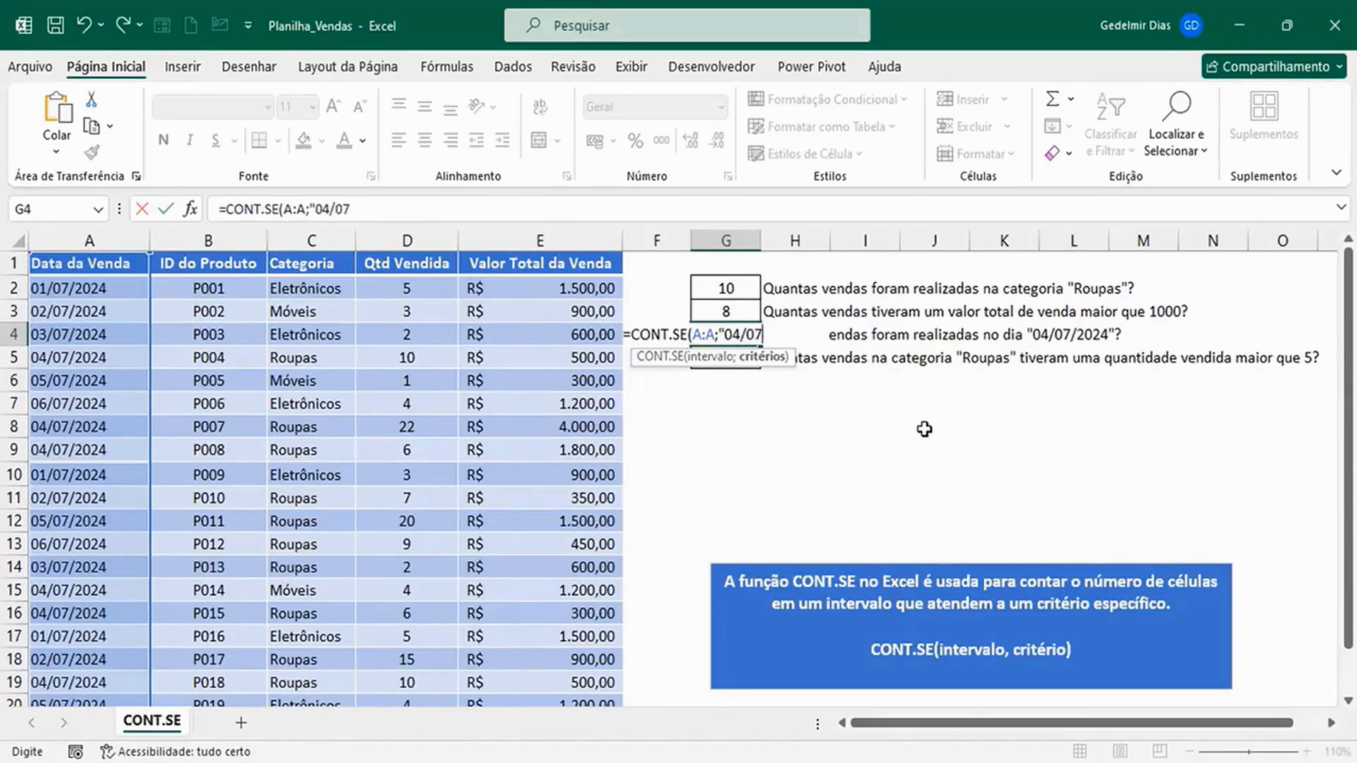
type("/2024\"")
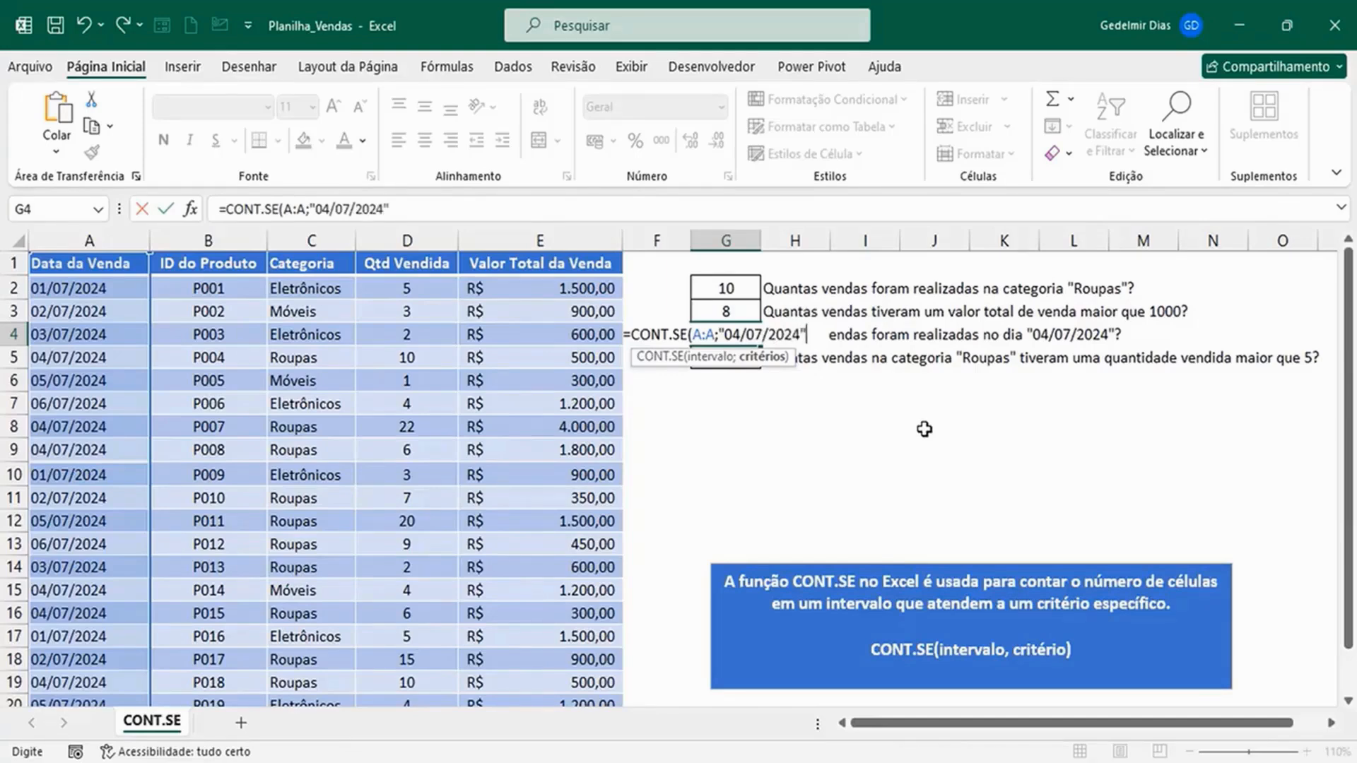
type(")")
key("Return")
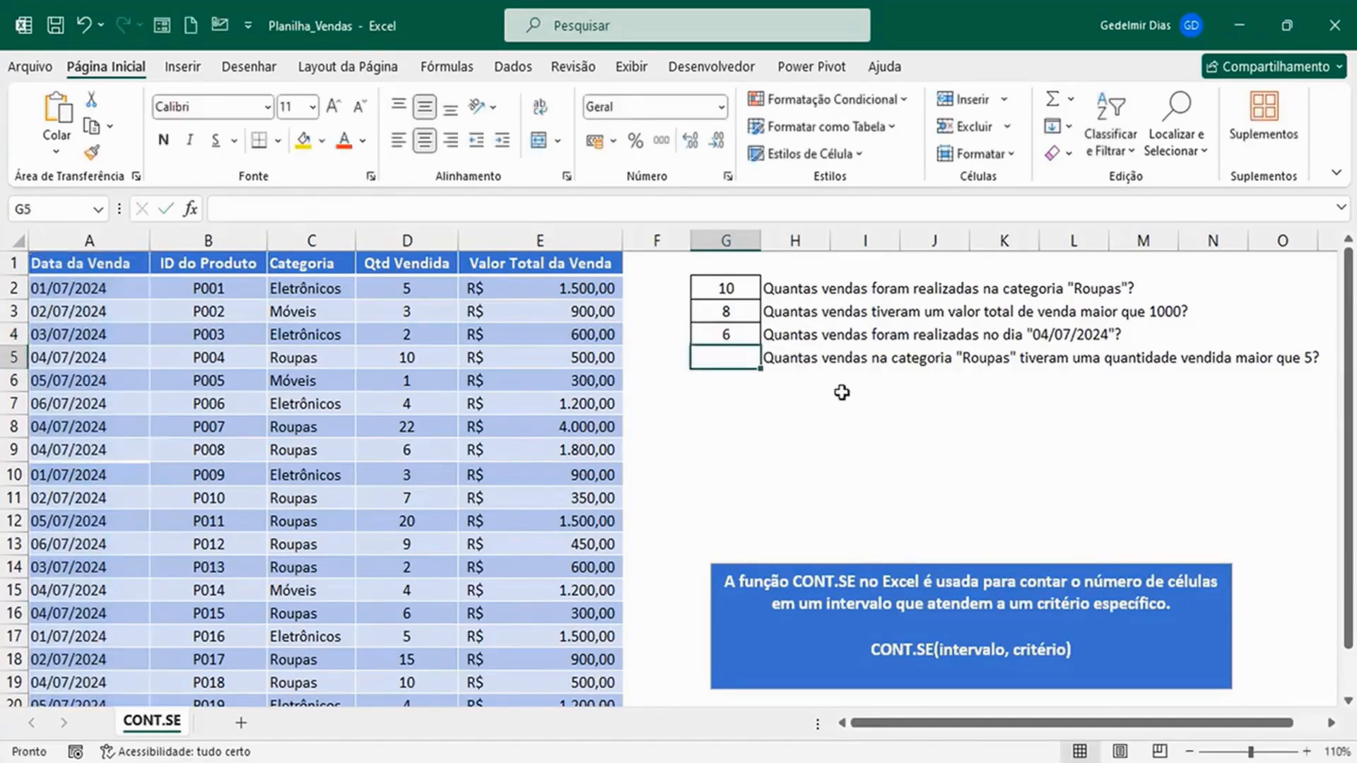
left_click(732, 337)
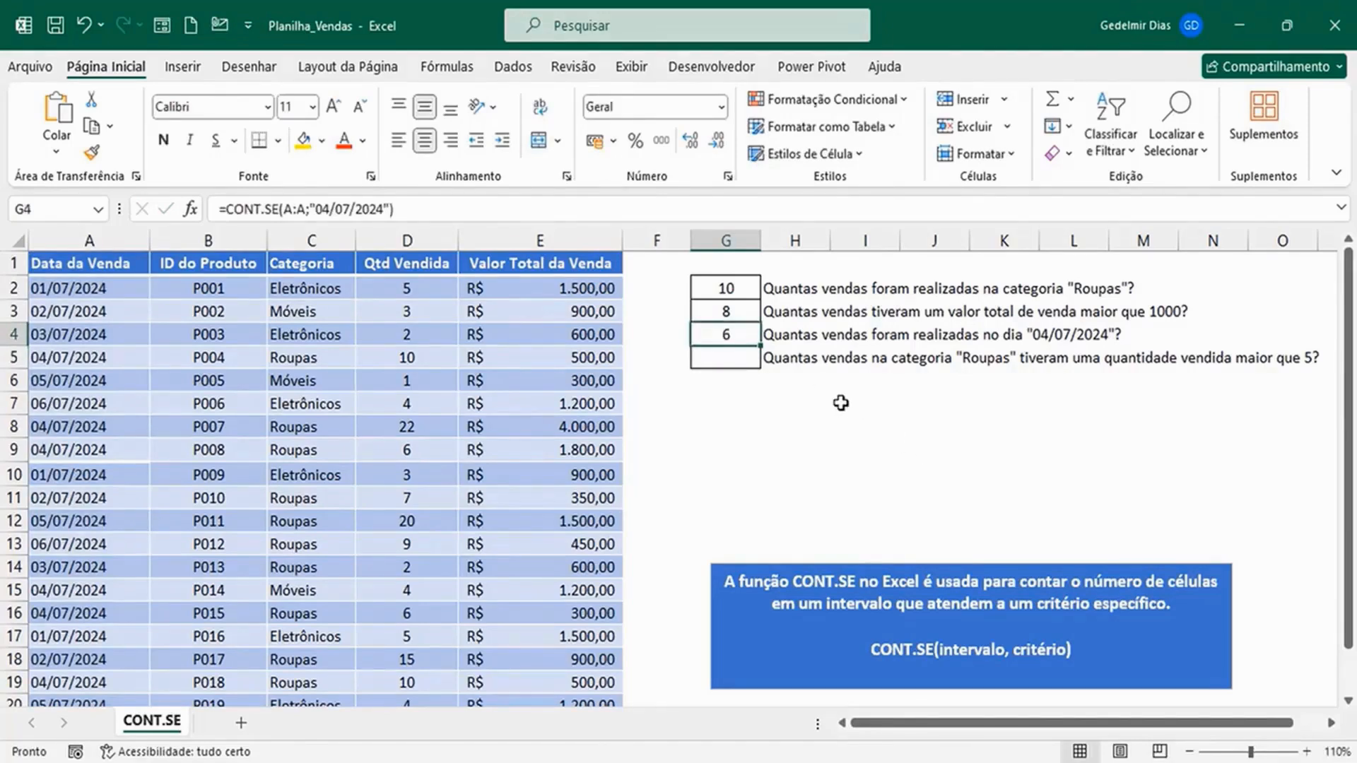
- Examine the Categoria and Qtd Vendida columns against the question about "Roupas" sales with a quantity above 5
key("Down")
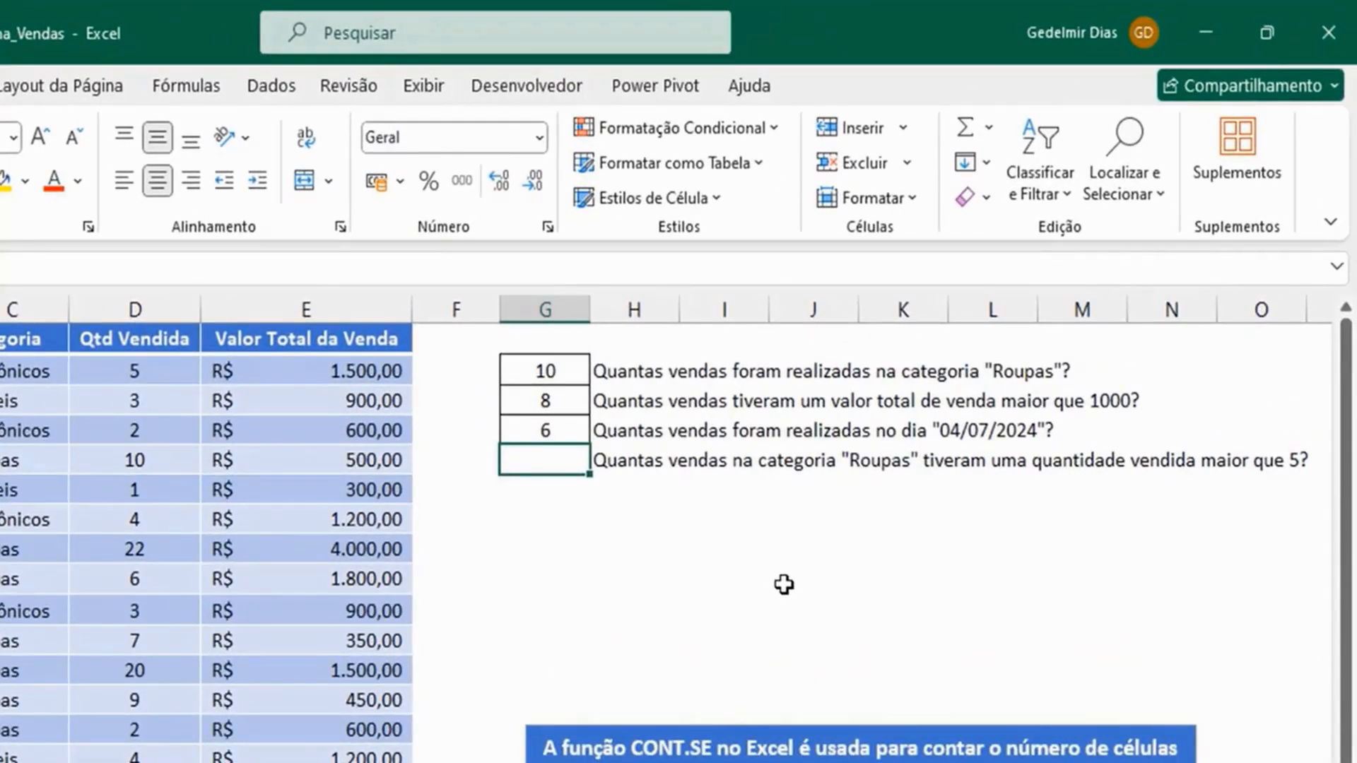
left_click(754, 551)
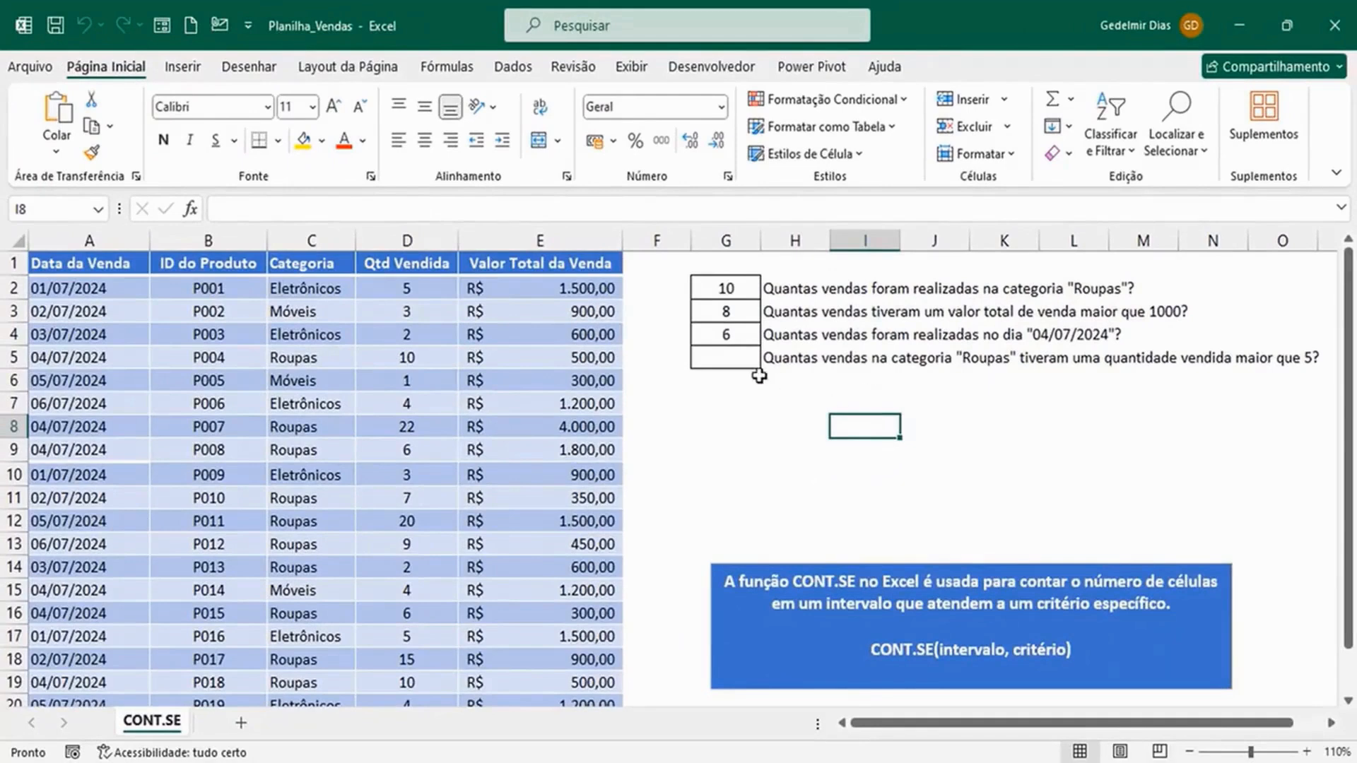
left_click(321, 241)
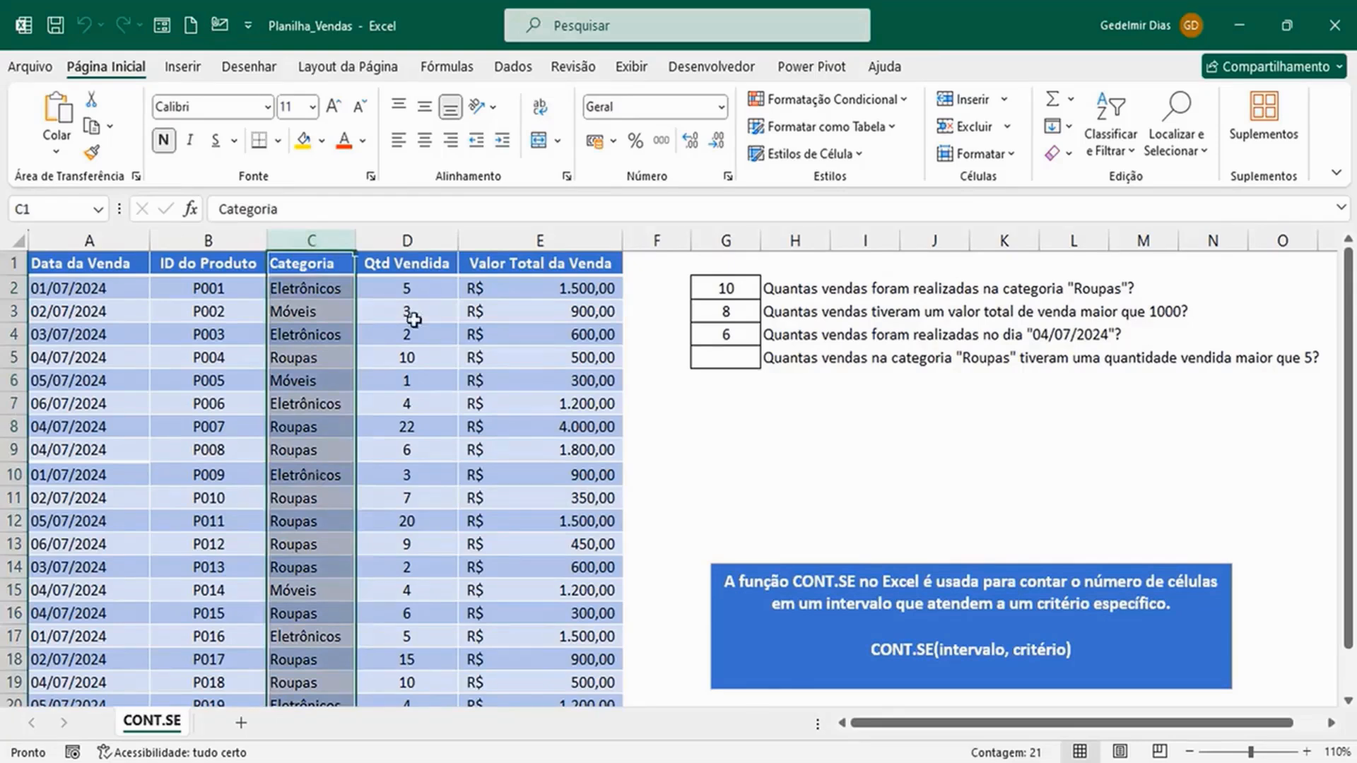
left_click(407, 241)
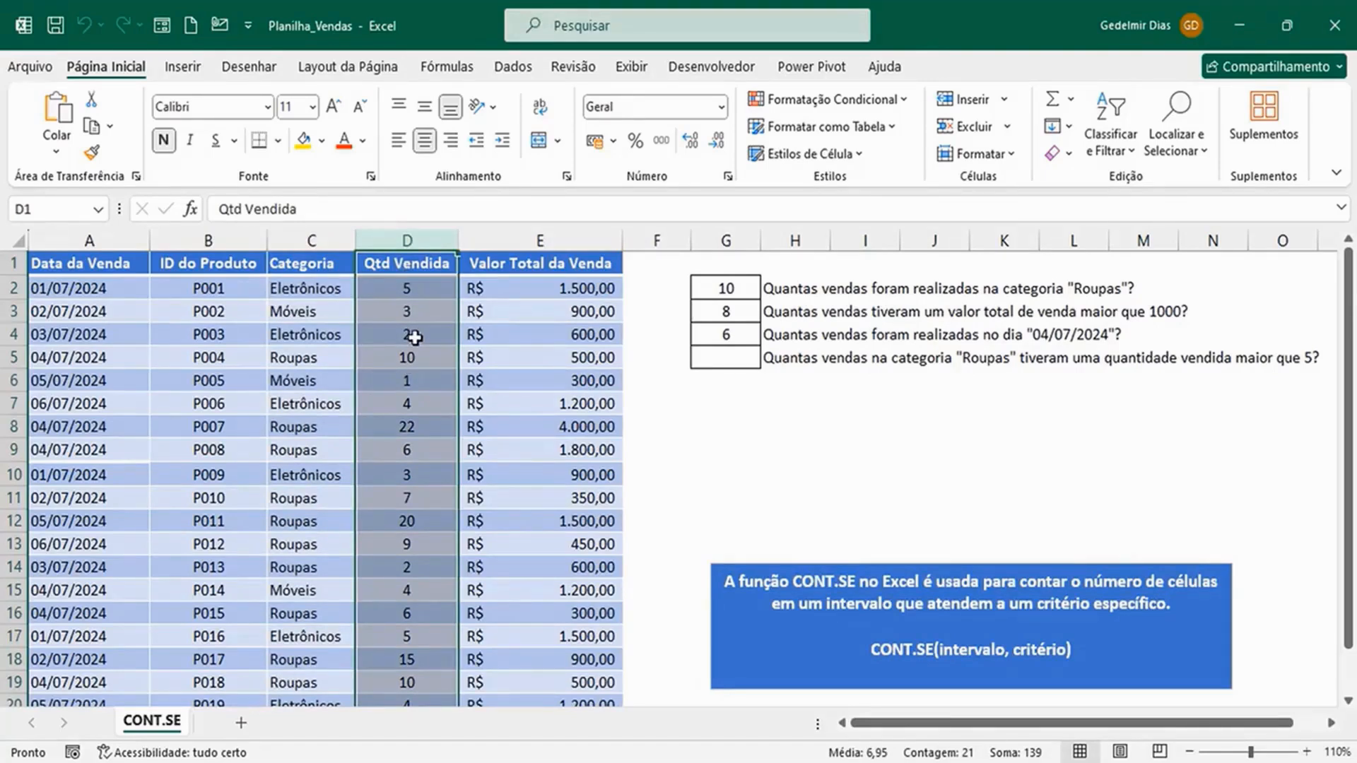
left_click(847, 451)
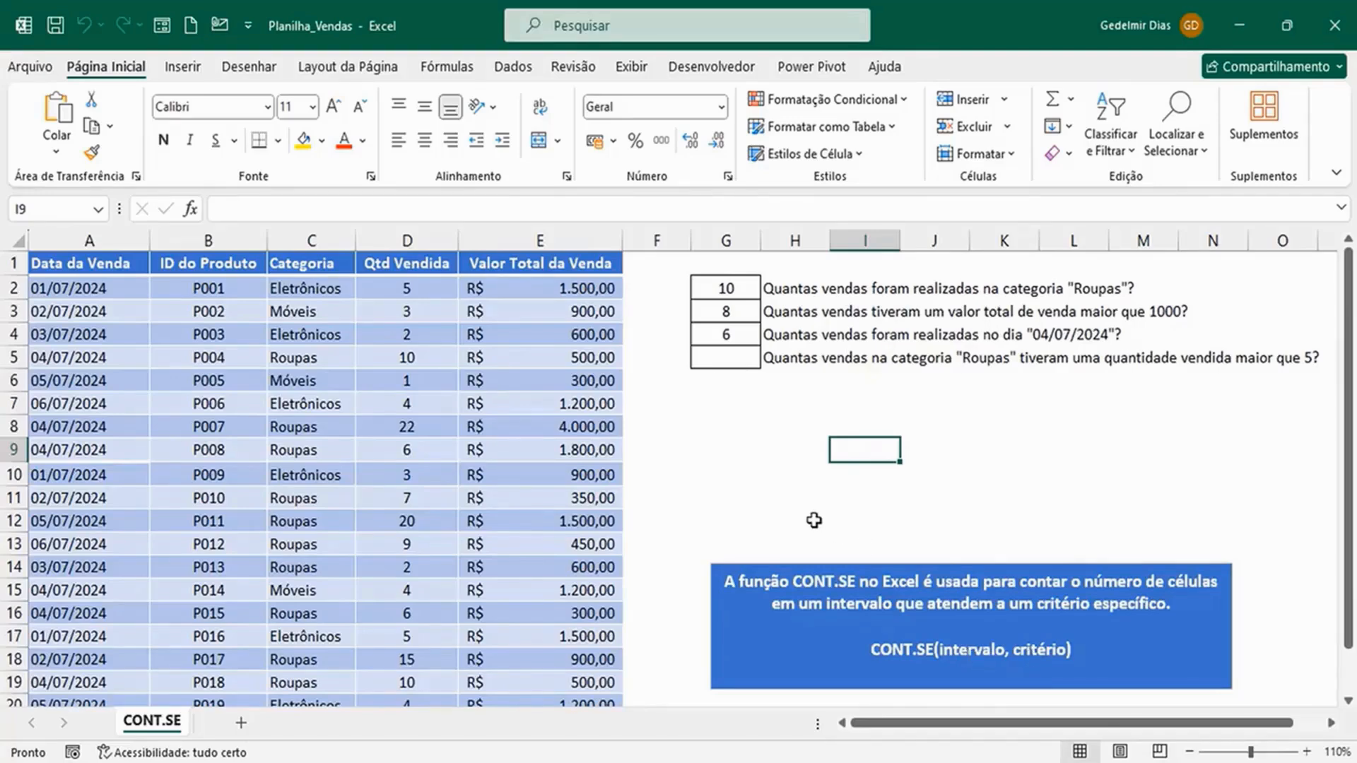
- Count the "Roupas" sales with a quantity sold above 5 by entering =CONT.SES(C:C;"Roupas";D:D;">5") in cell G5
left_click(719, 357)
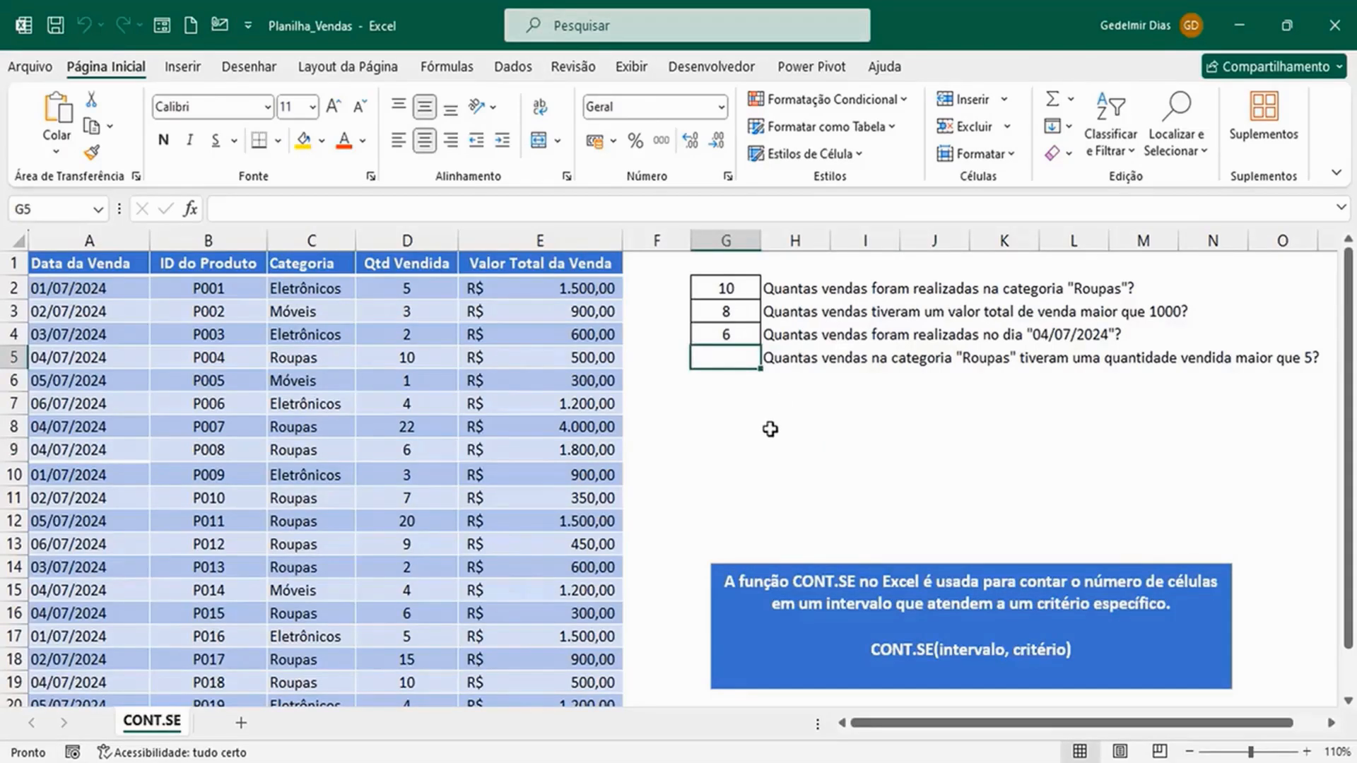
type("=cont")
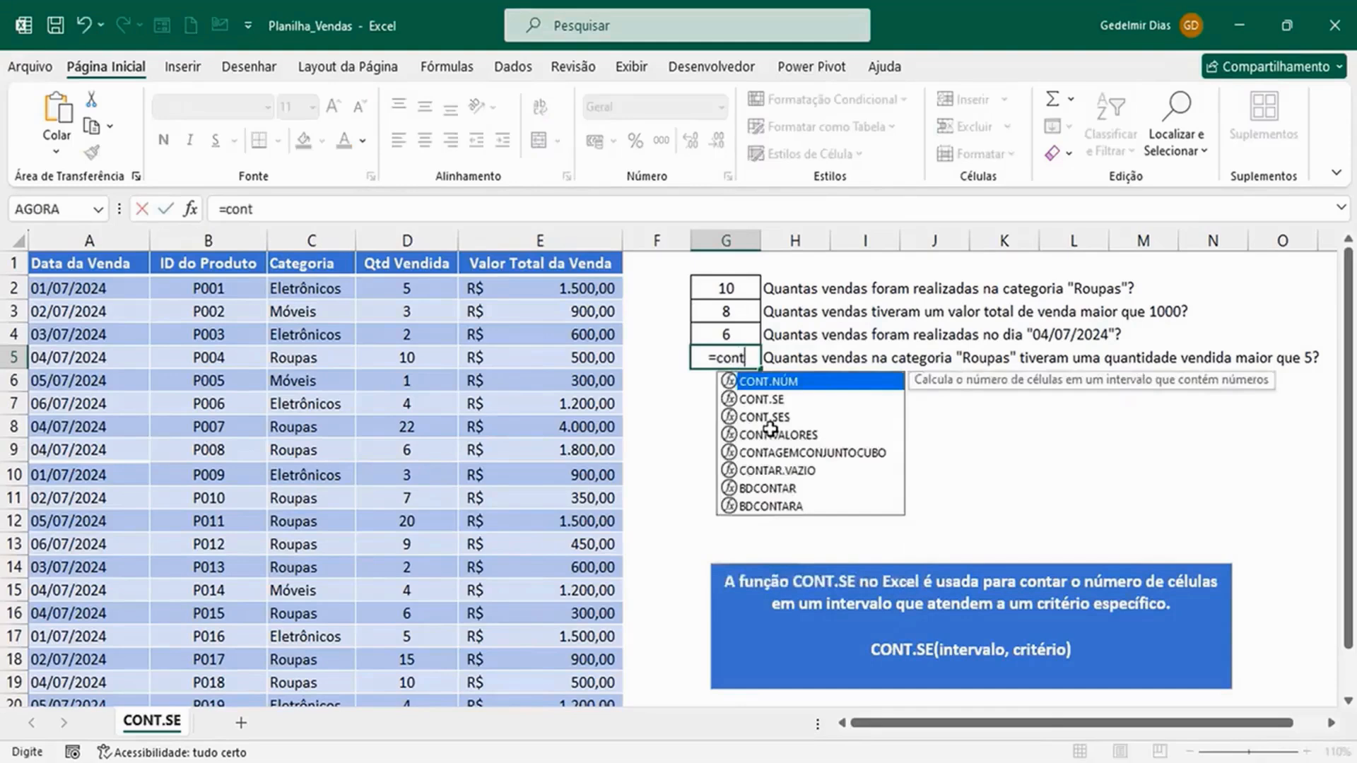
type(".ses")
key("Tab")
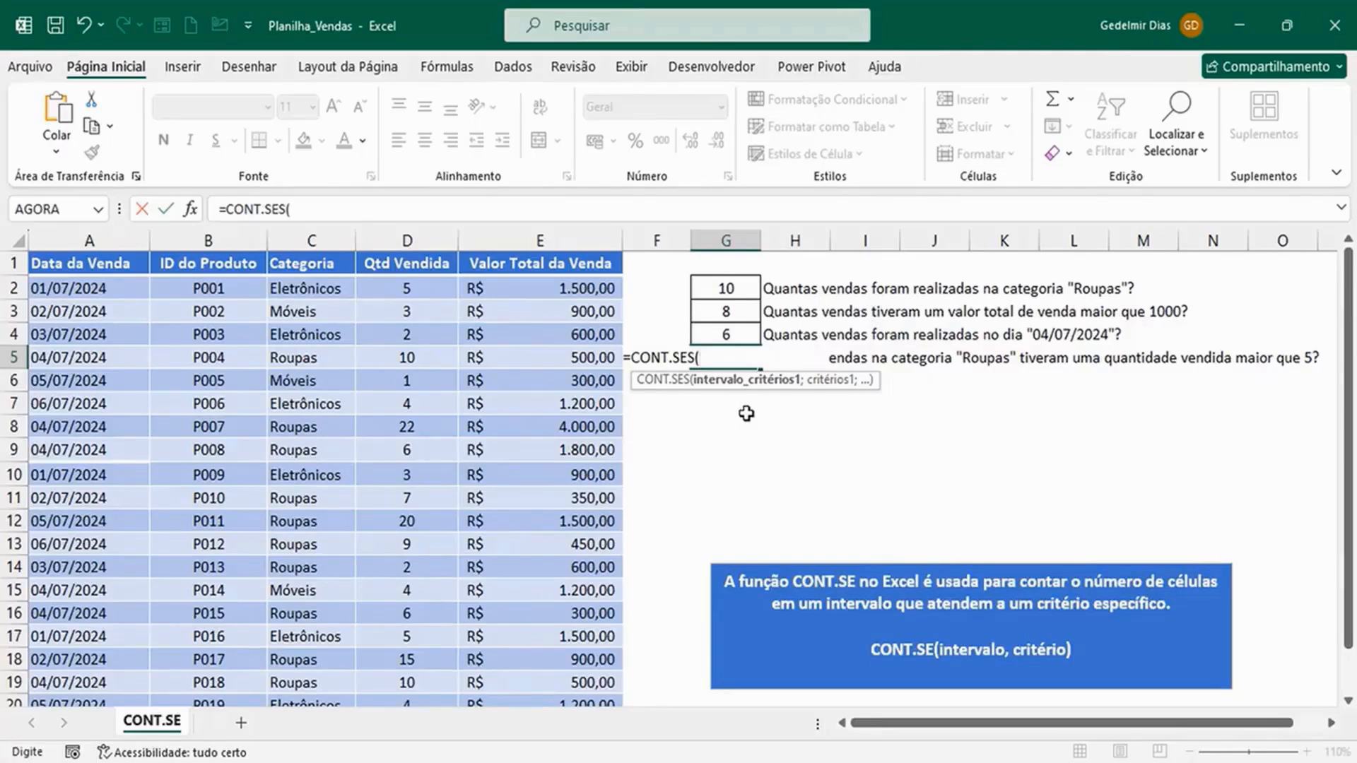
left_click(313, 240)
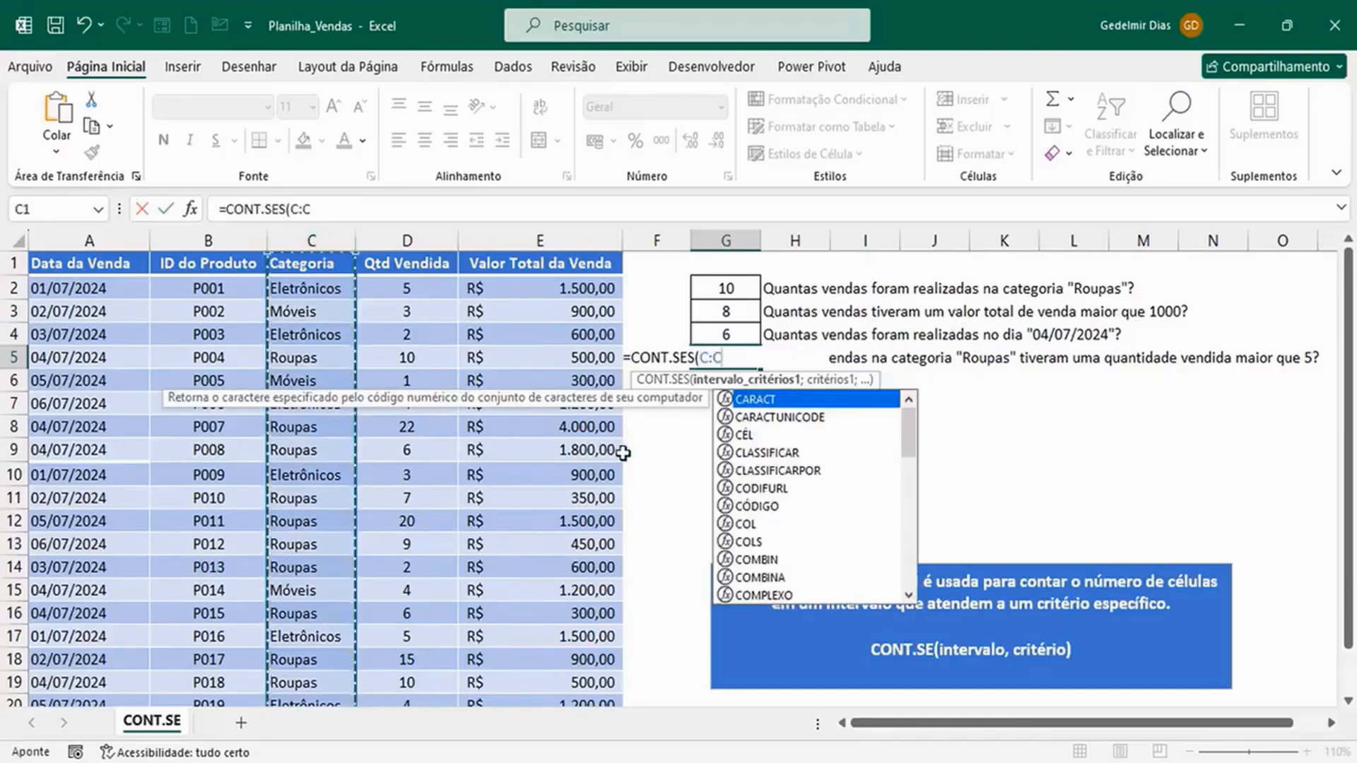
type(";")
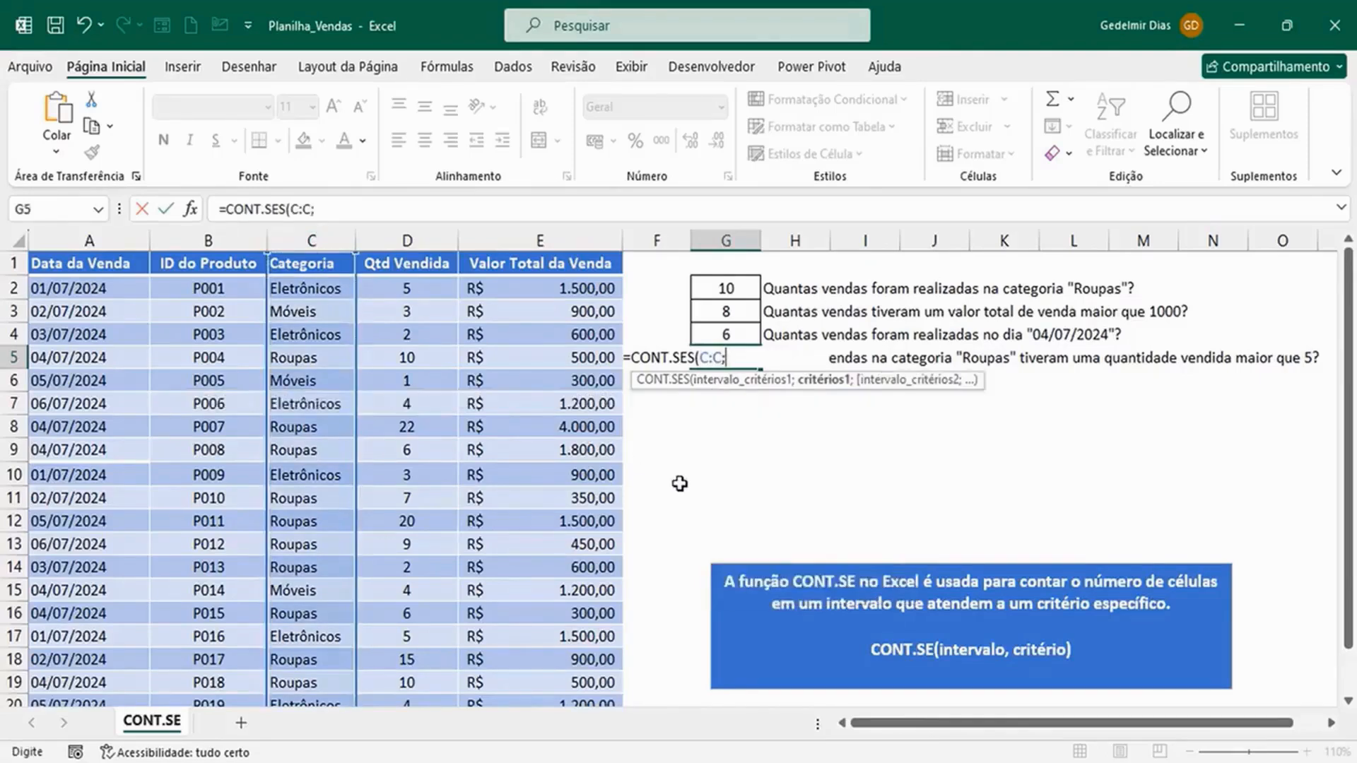
type("\"Roupas\"")
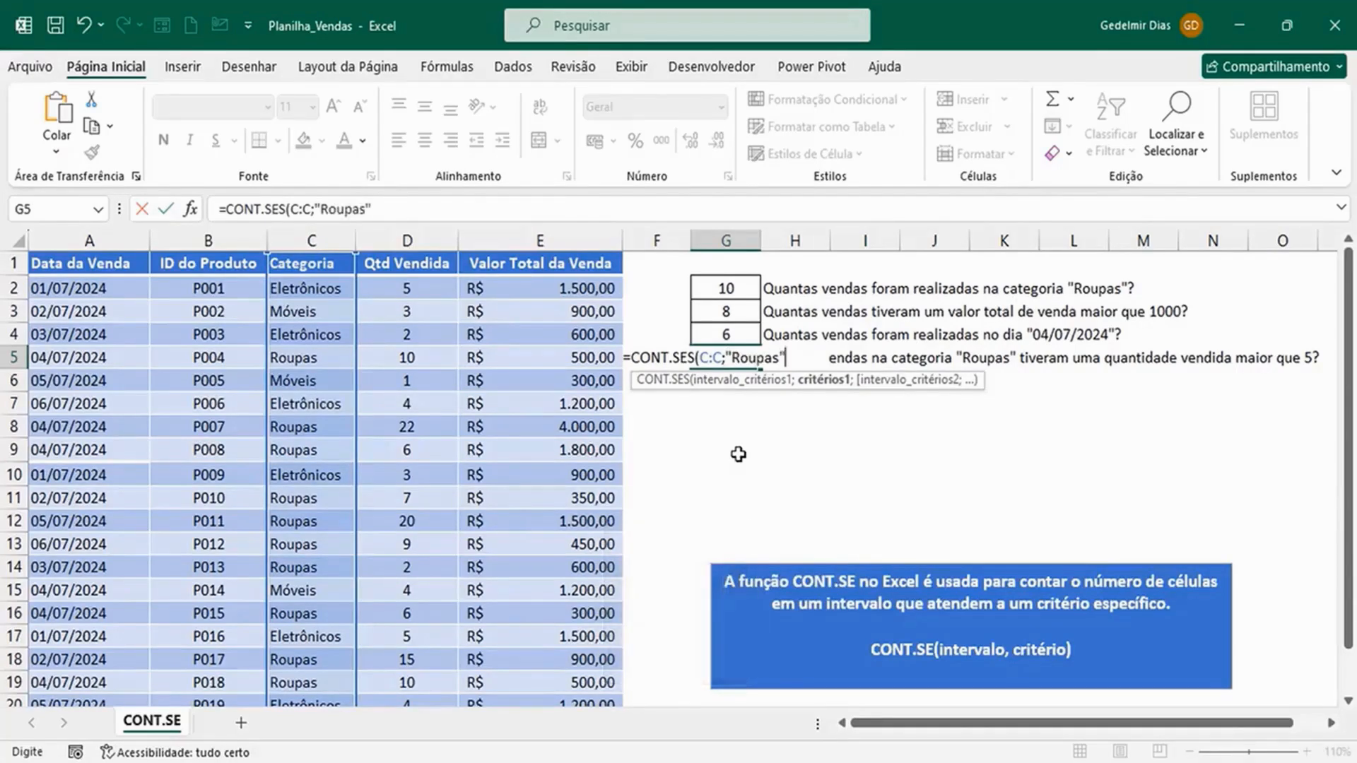
type(";")
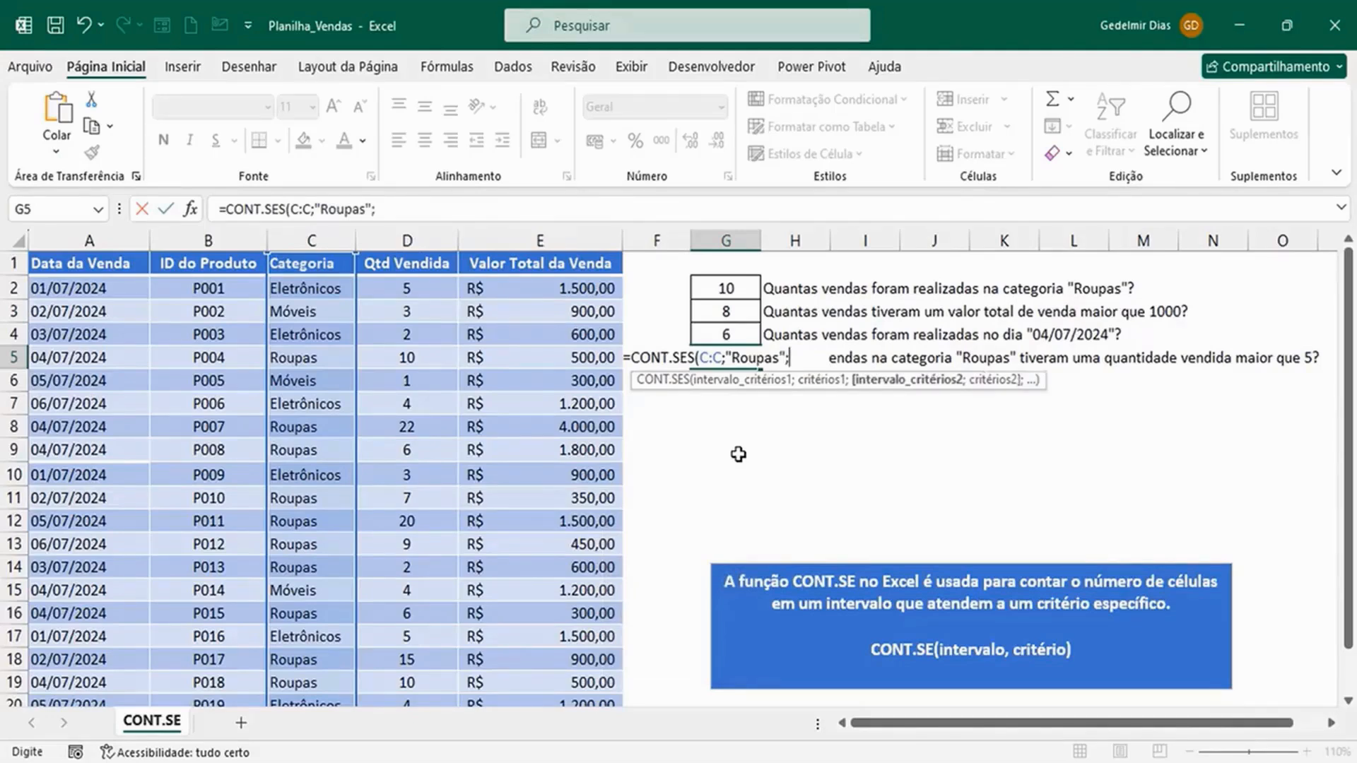
left_click(404, 240)
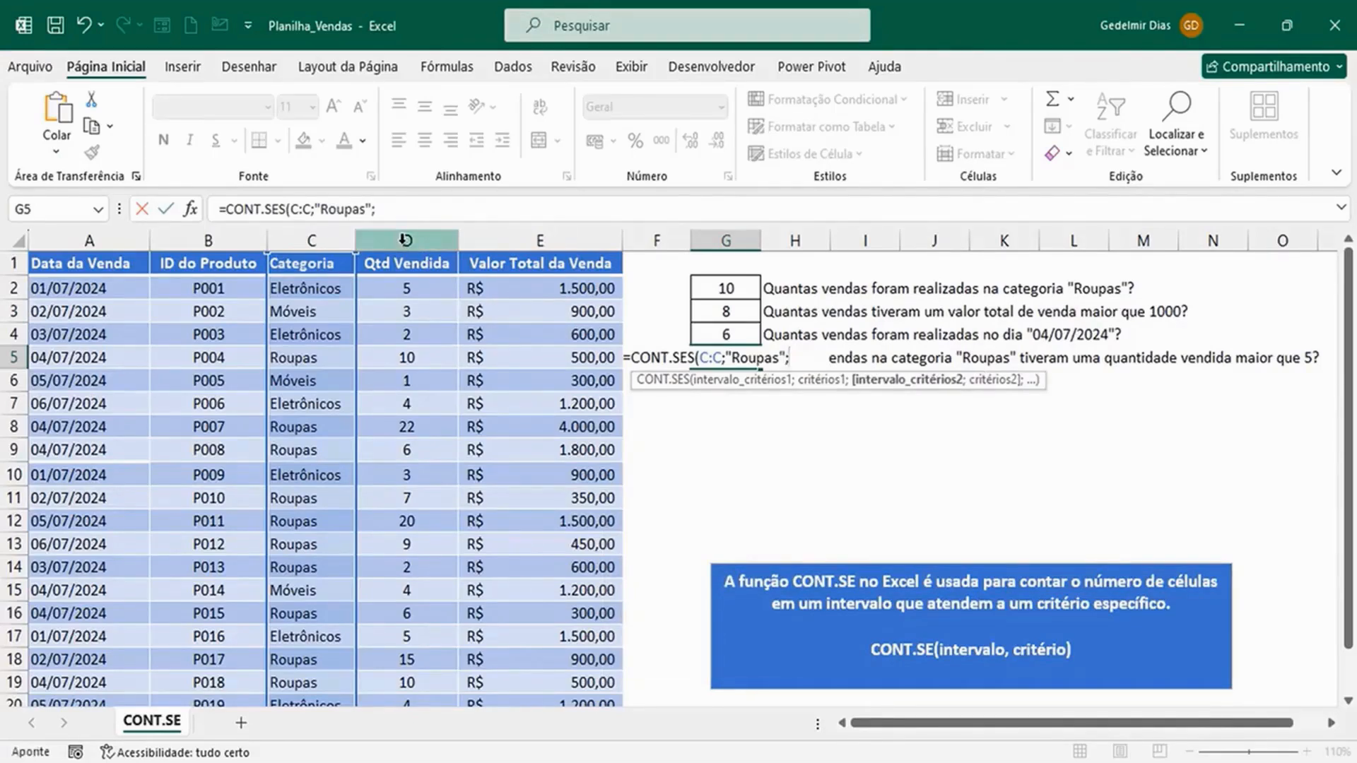
type(";")
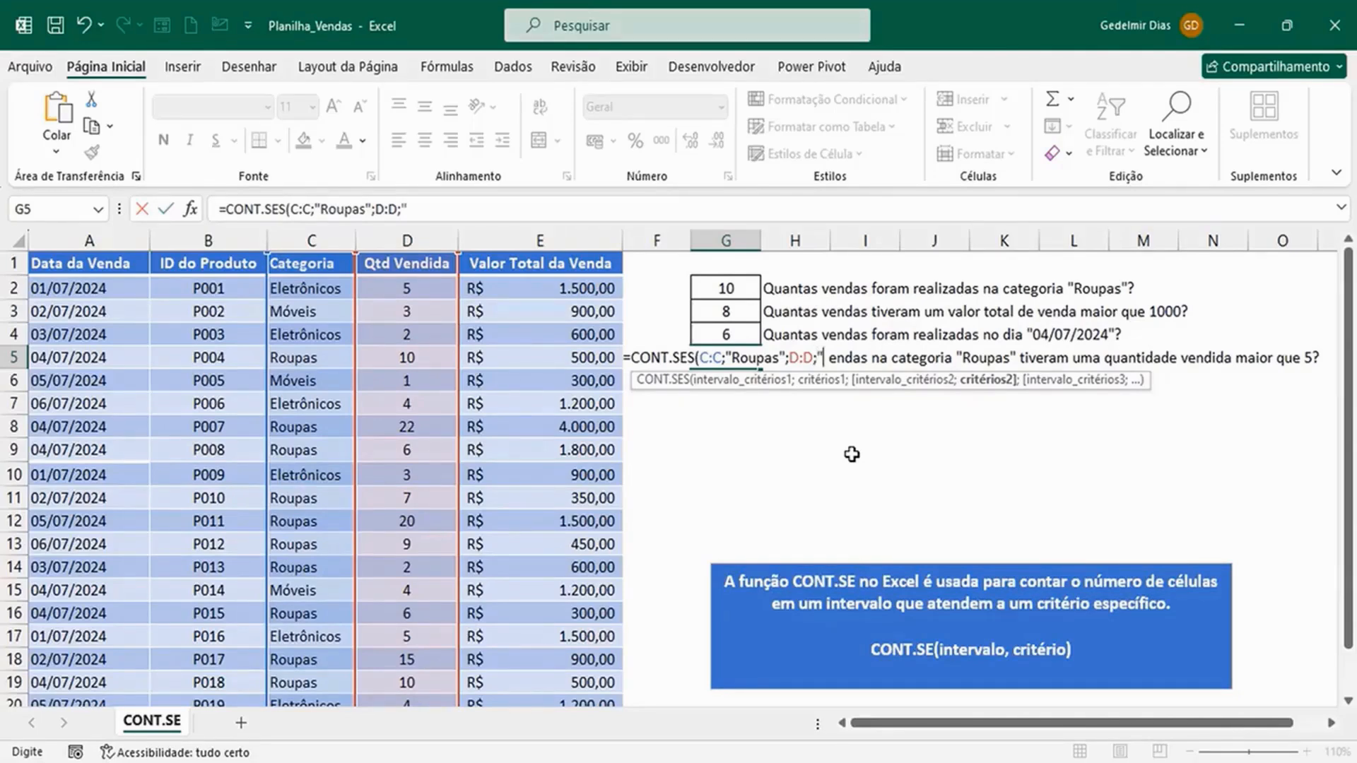
type("\">5\")")
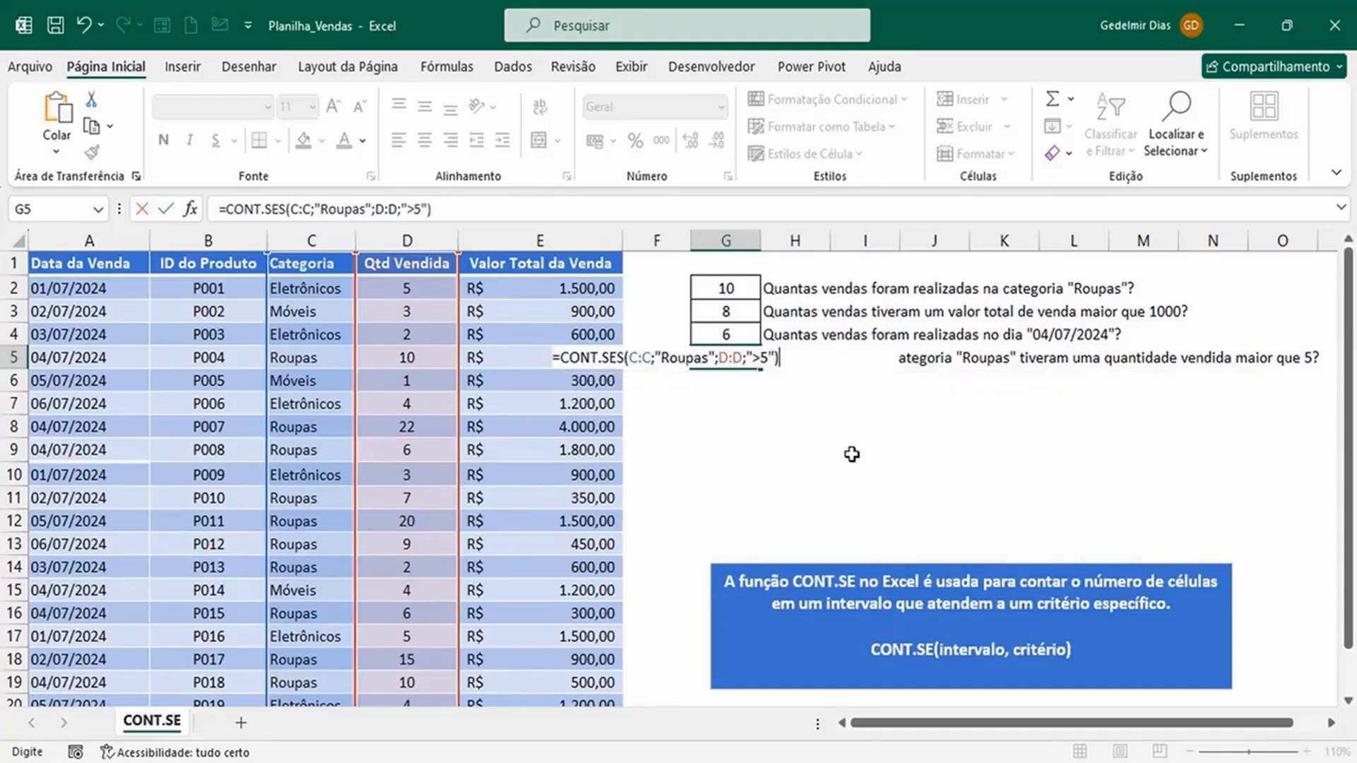
key("Return")
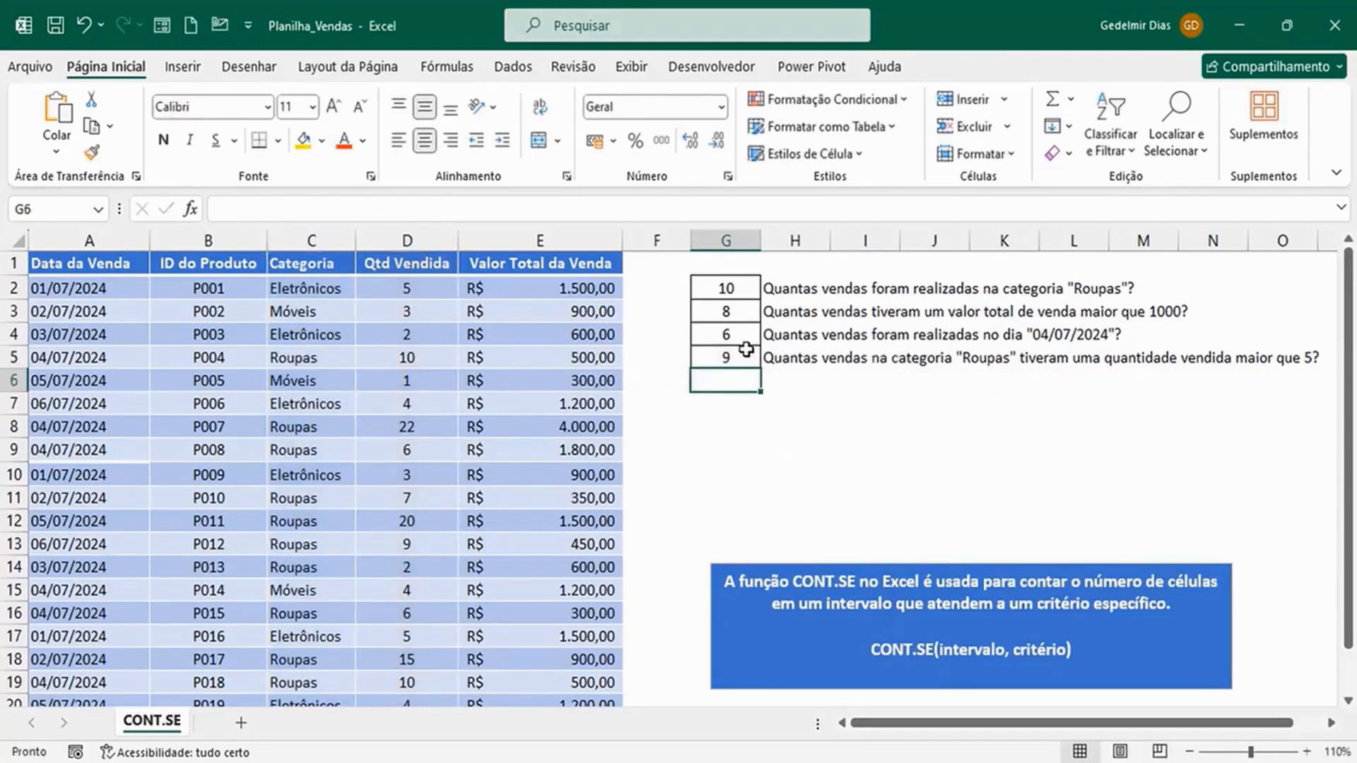
- Compare the two-criteria CONT.SES formula in cell G5 with the single-criterion CONT.SE formula in cell G2
left_click(746, 351)
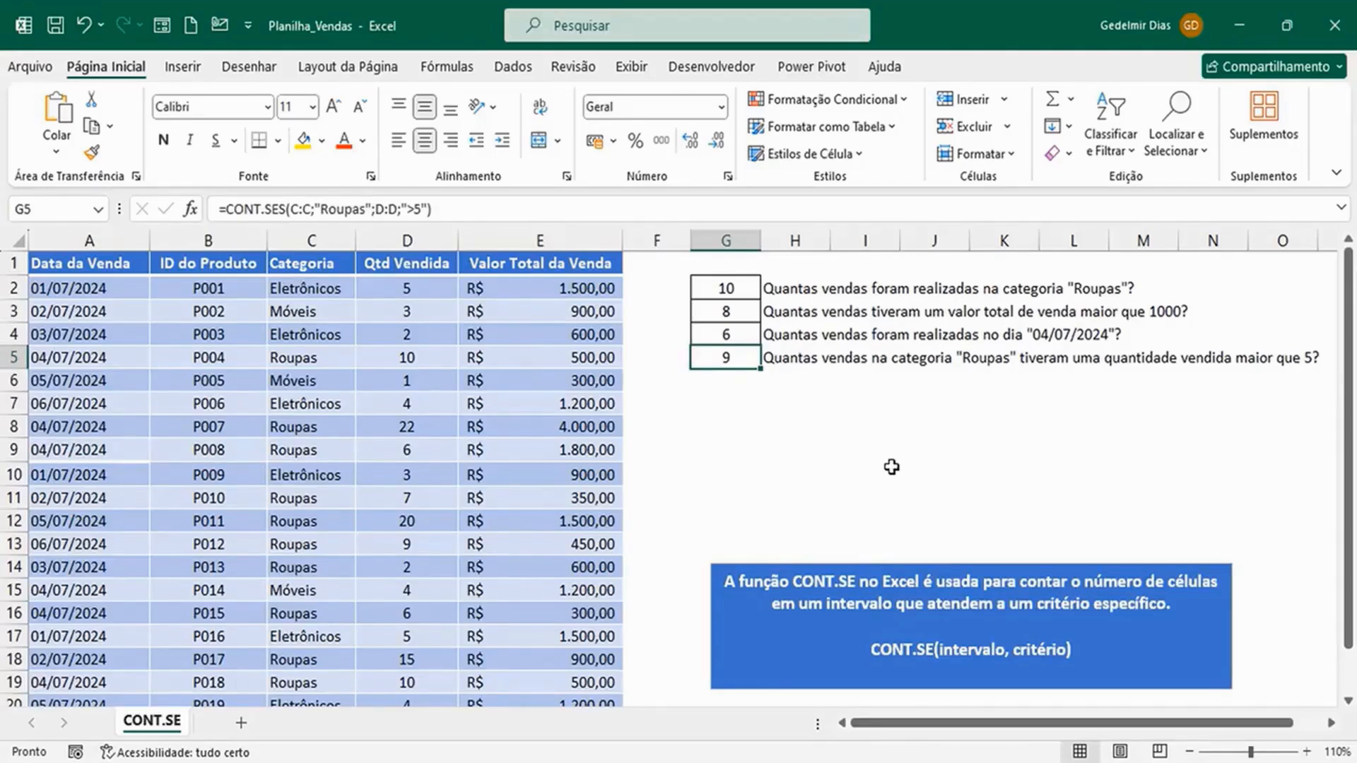
left_click(736, 292)
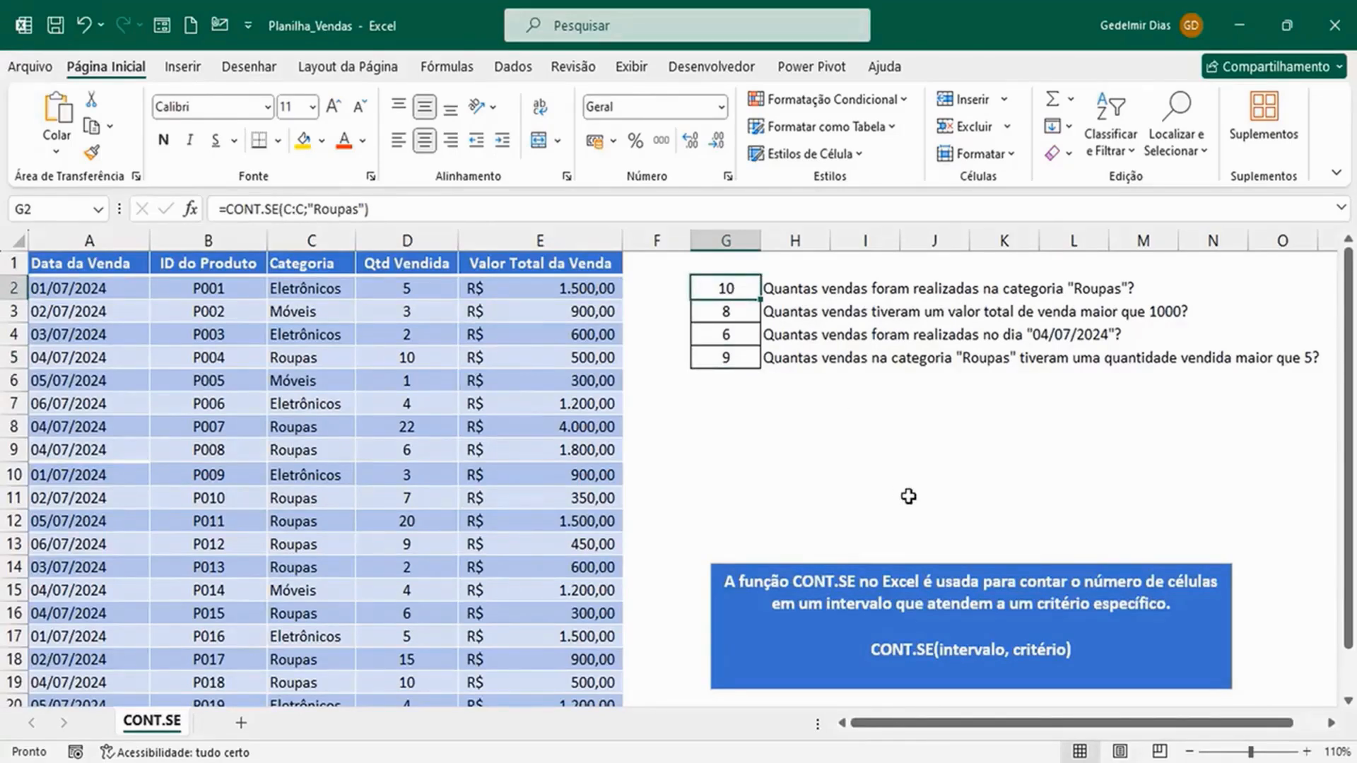
left_click(736, 357)
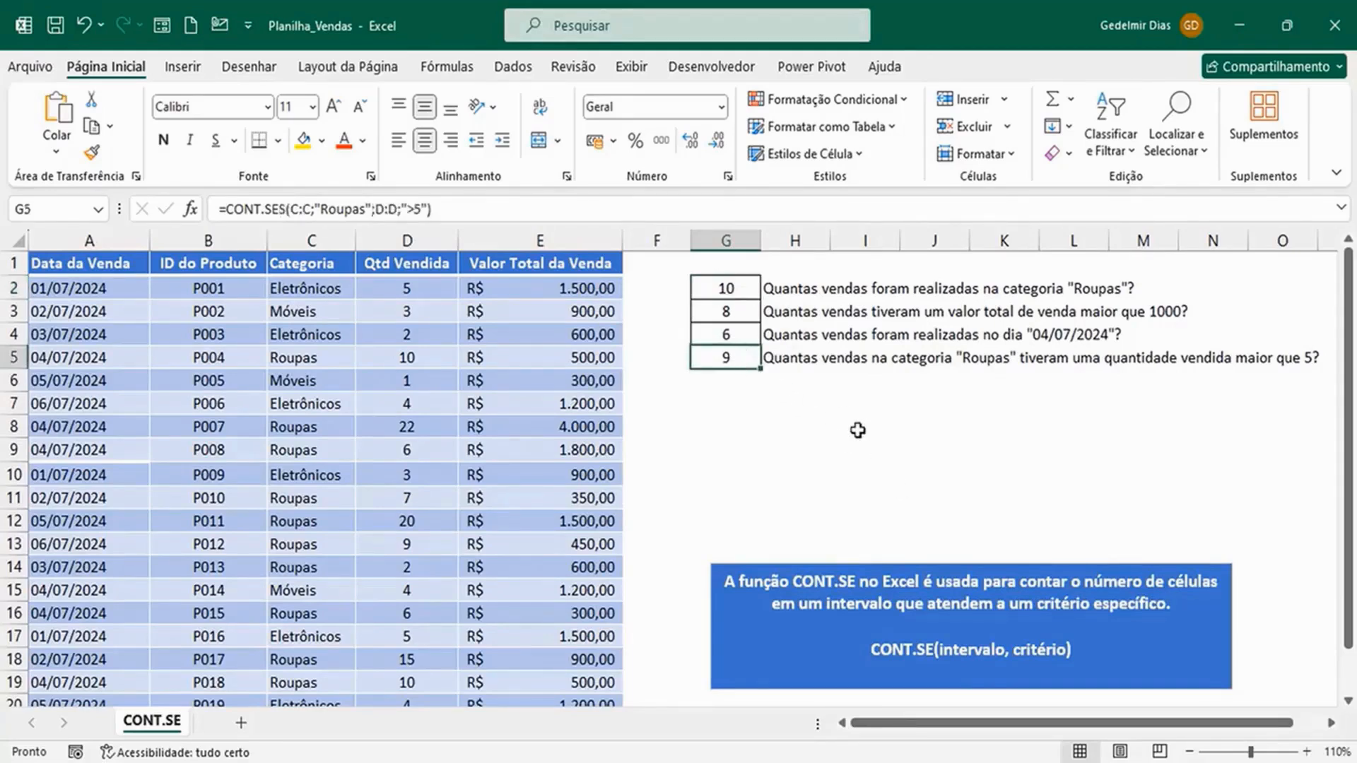